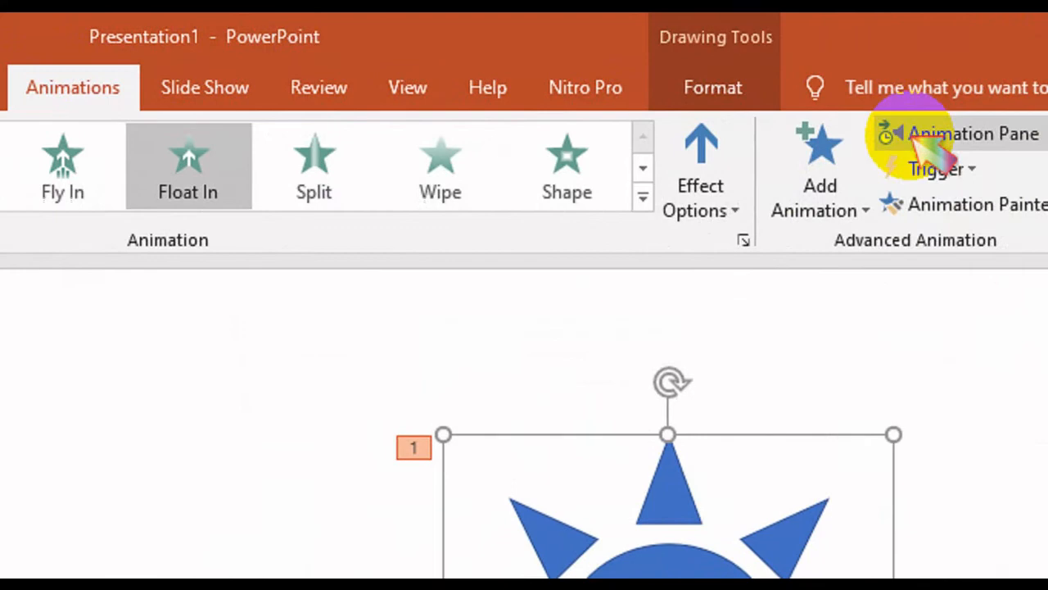
Show the Animation Pane and play all of the slide's animations
{"action": "left_click", "coordinate": [942, 135]}
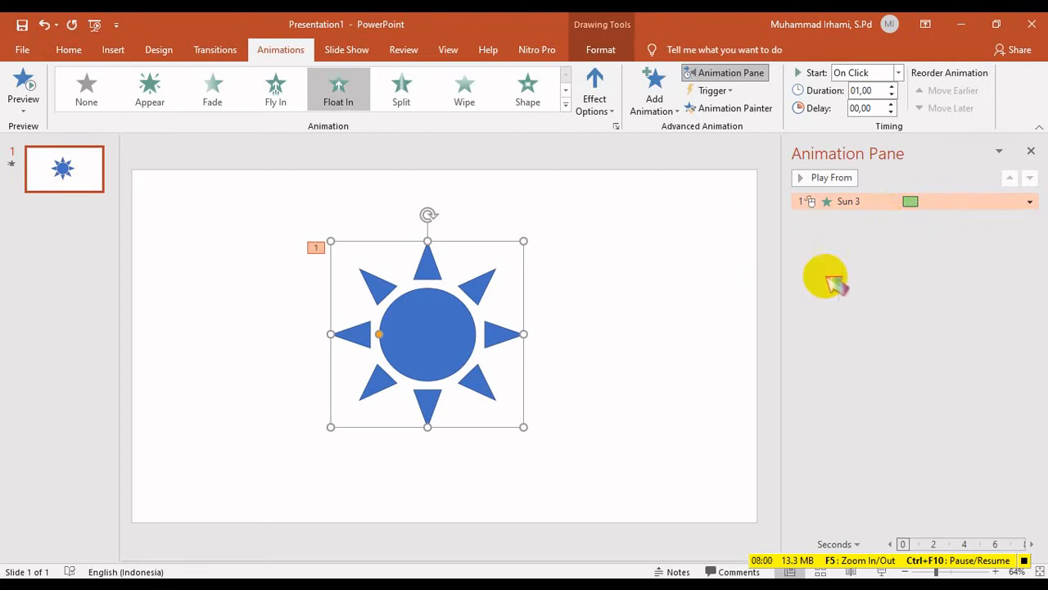
{"action": "left_click", "coordinate": [874, 298]}
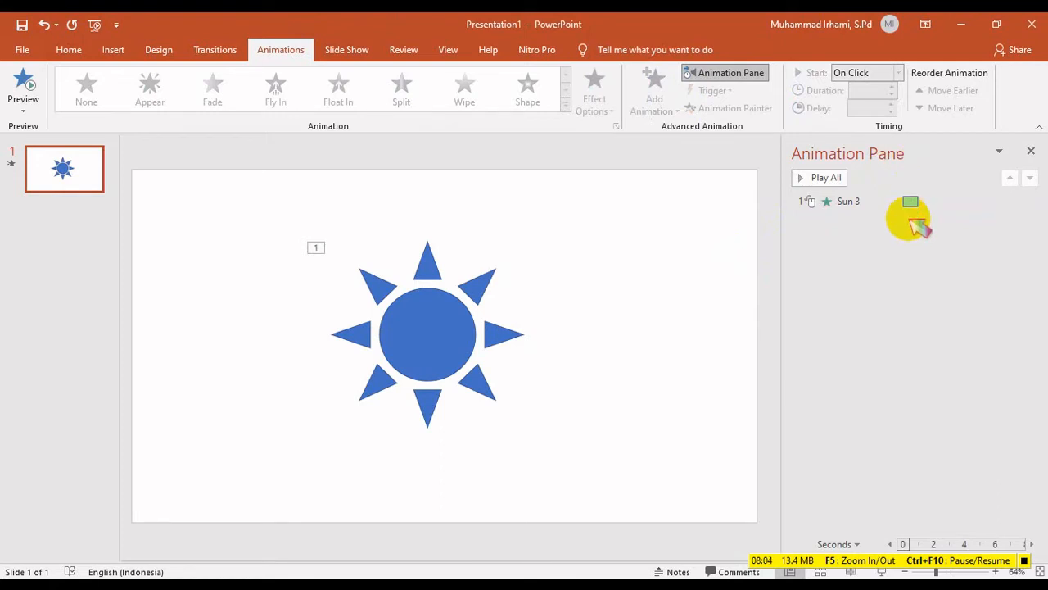
{"action": "left_click", "coordinate": [842, 178]}
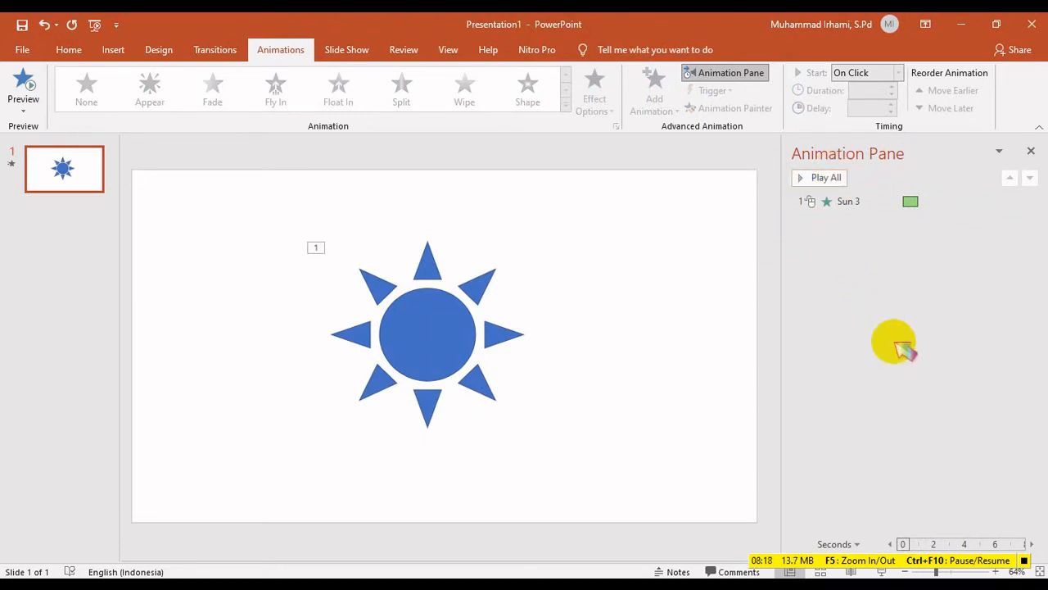
Switch to Paint to view the lesson title, and return to the PowerPoint presentation
{"action": "left_click", "coordinate": [591, 586]}
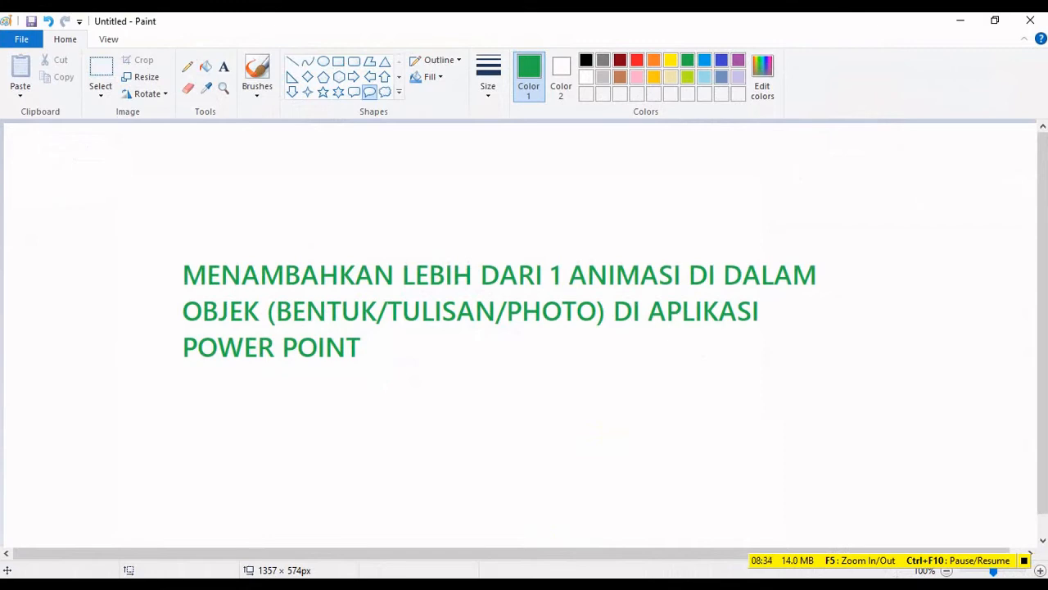
{"action": "left_click", "coordinate": [459, 584]}
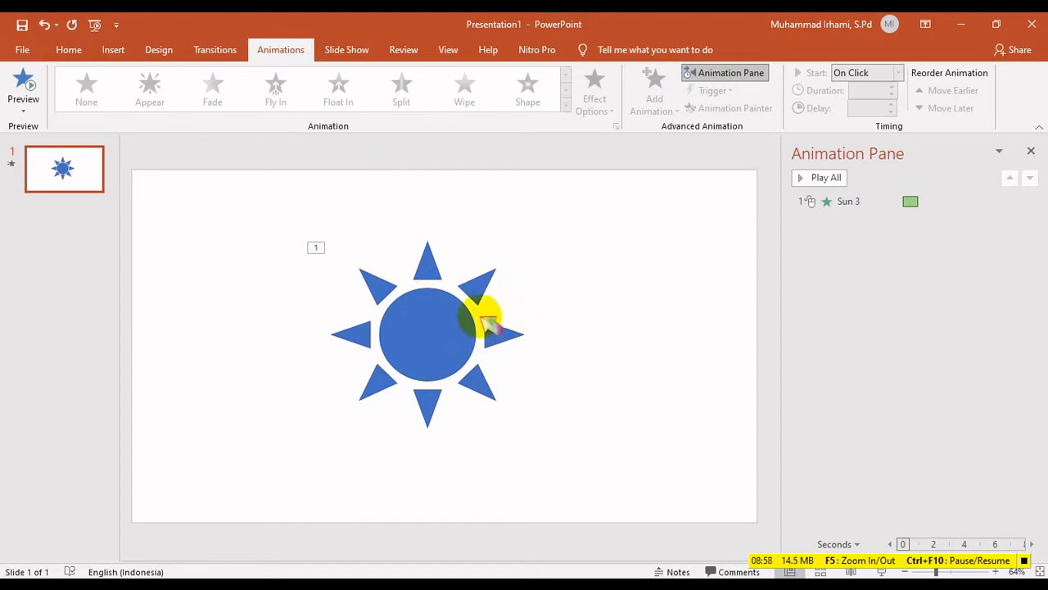
Add a Spin emphasis effect to the sun as an additional animation and play all of the slide's animations
{"action": "left_click", "coordinate": [466, 325]}
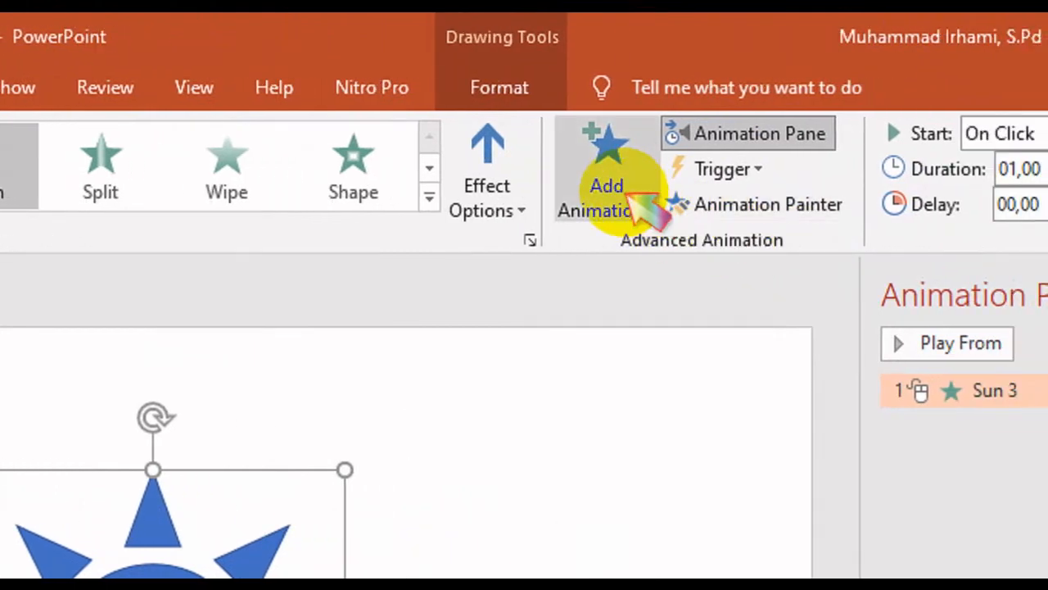
{"action": "left_click", "coordinate": [647, 209]}
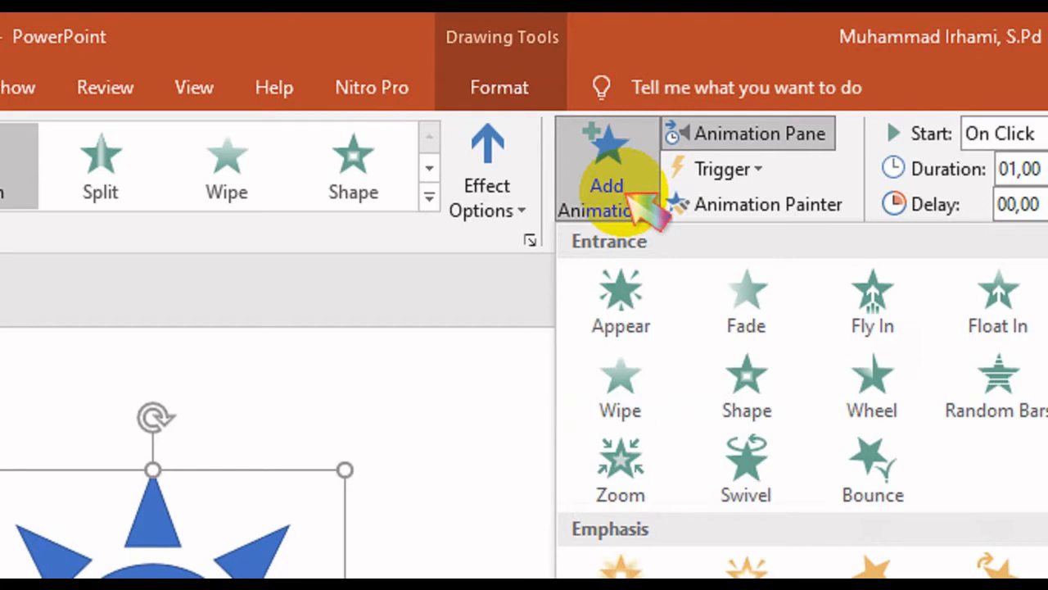
{"action": "left_click", "coordinate": [513, 278]}
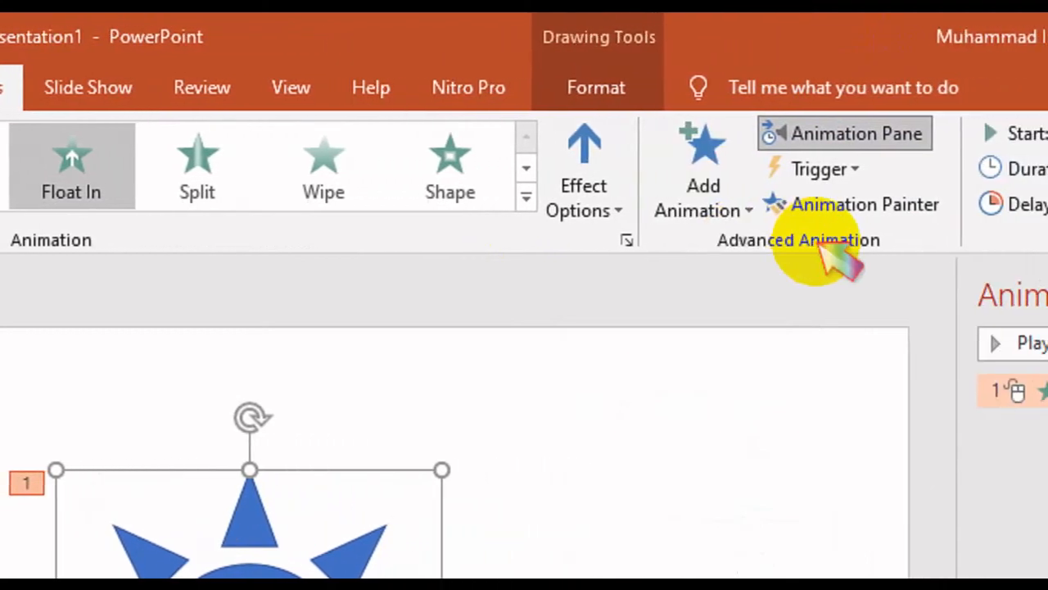
{"action": "left_click", "coordinate": [712, 200]}
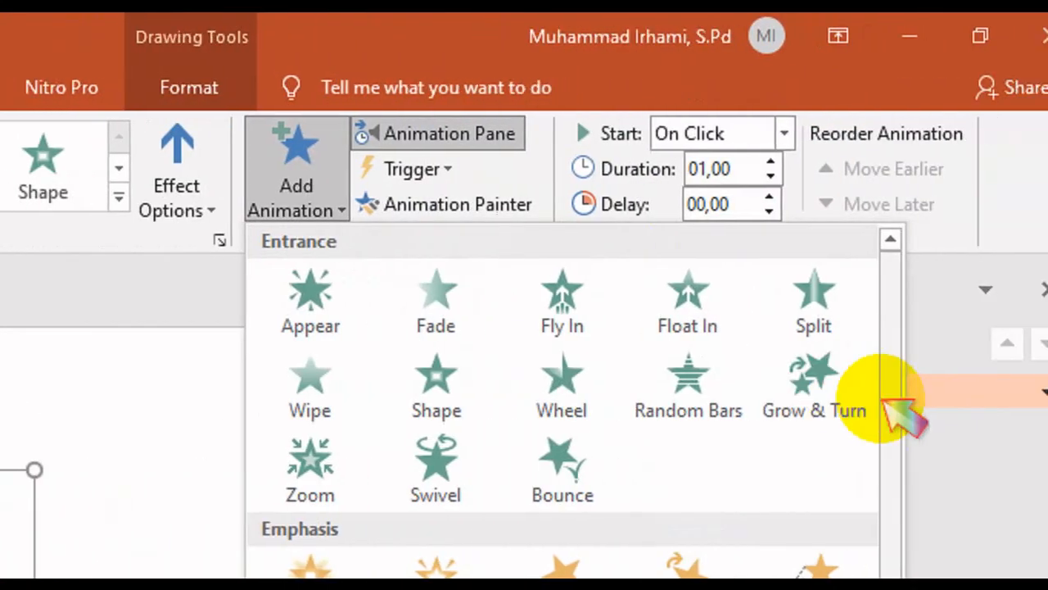
{"action": "left_click_drag", "start_coordinate": [889, 401], "coordinate": [881, 513]}
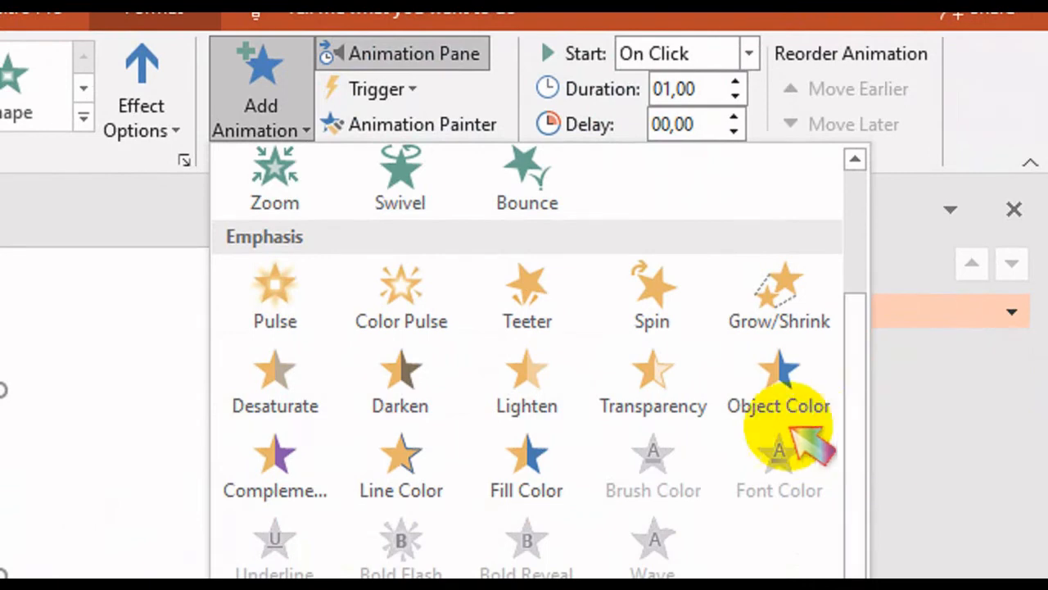
{"action": "left_click", "coordinate": [662, 317]}
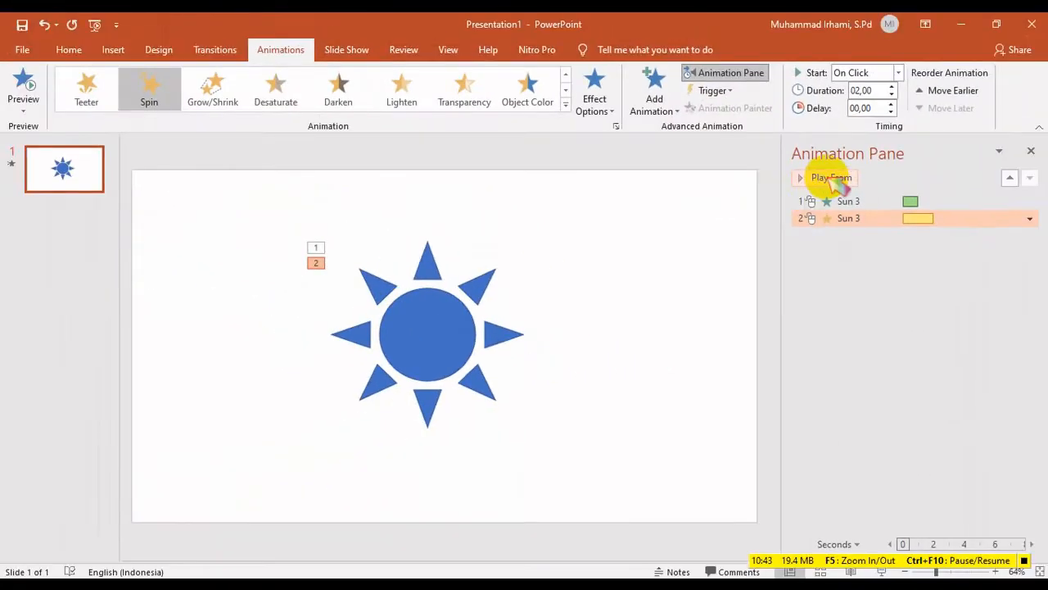
{"action": "left_click", "coordinate": [832, 269]}
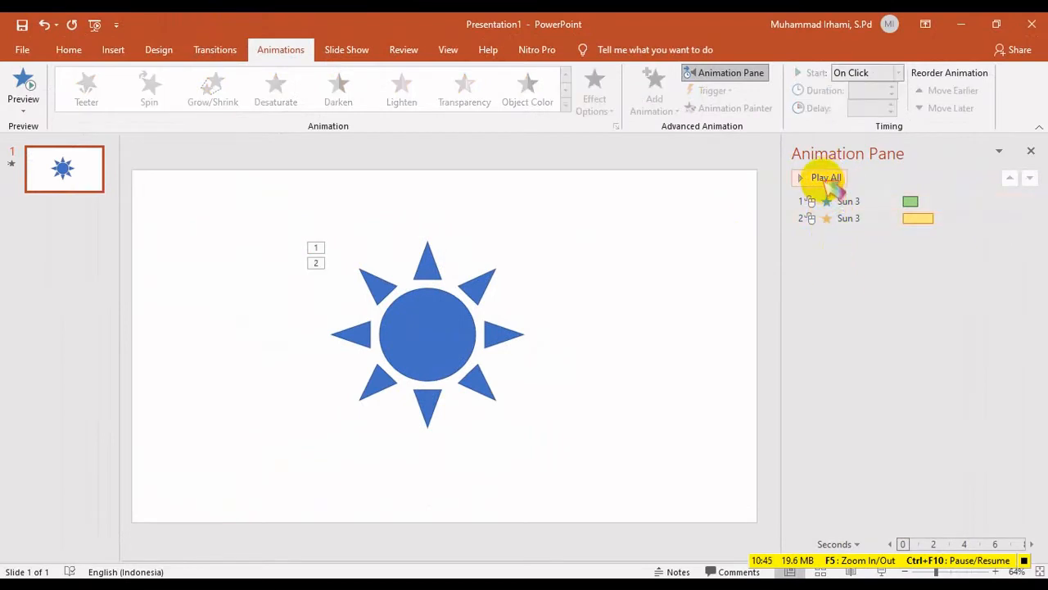
{"action": "left_click", "coordinate": [823, 177]}
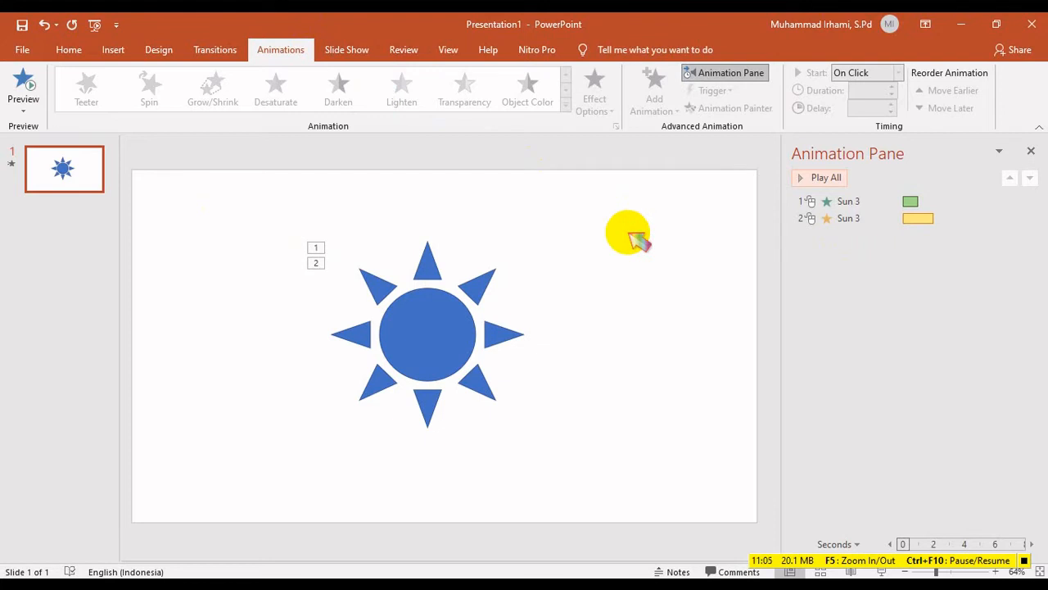
Add a Fly Out exit effect to the sun as an additional animation and play the whole animation sequence
{"action": "left_click", "coordinate": [465, 305]}
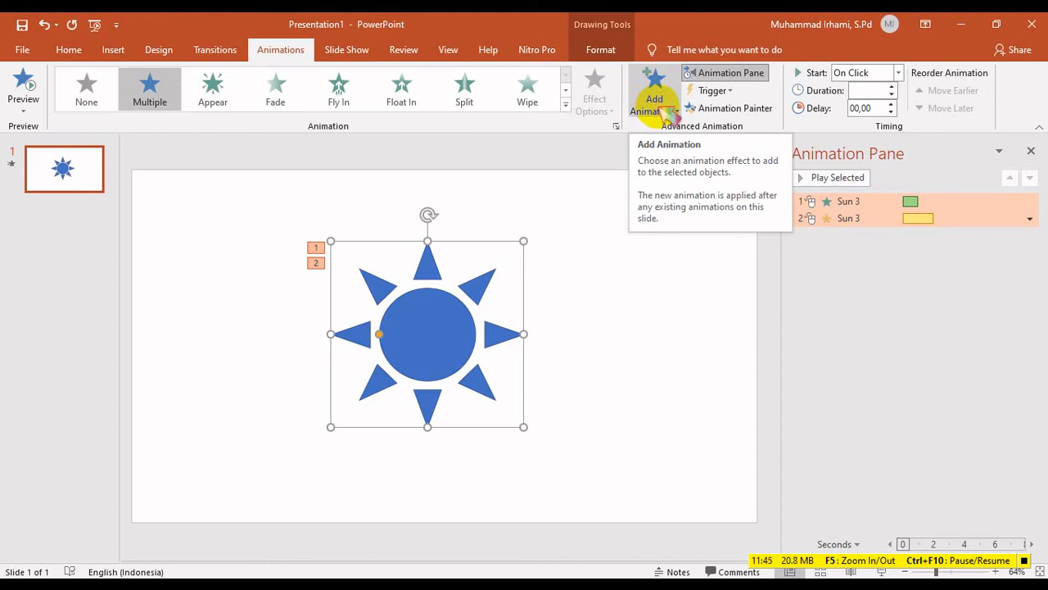
{"action": "left_click", "coordinate": [668, 111]}
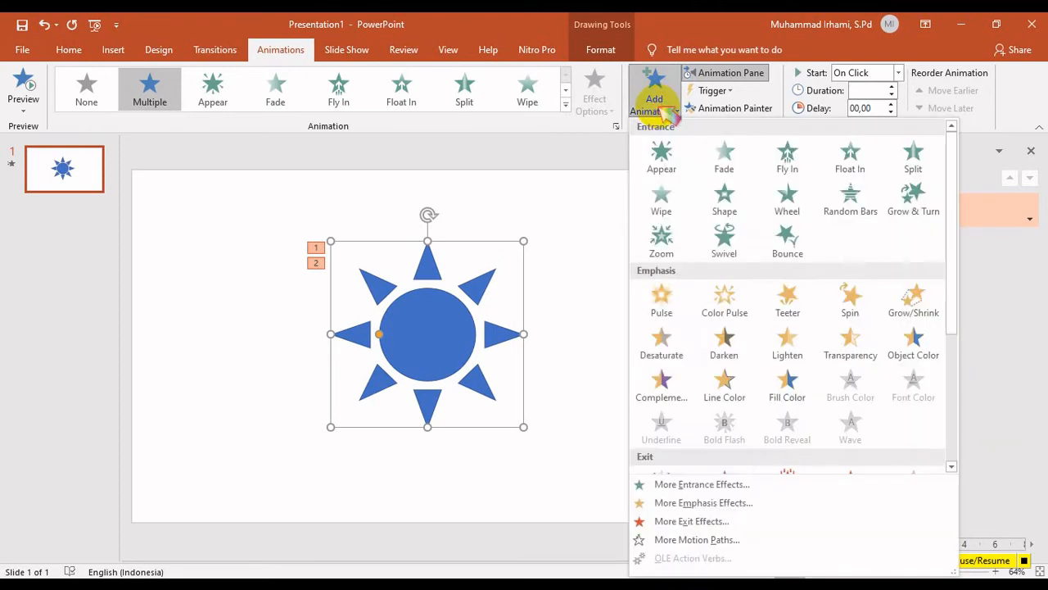
{"action": "left_click", "coordinate": [974, 307]}
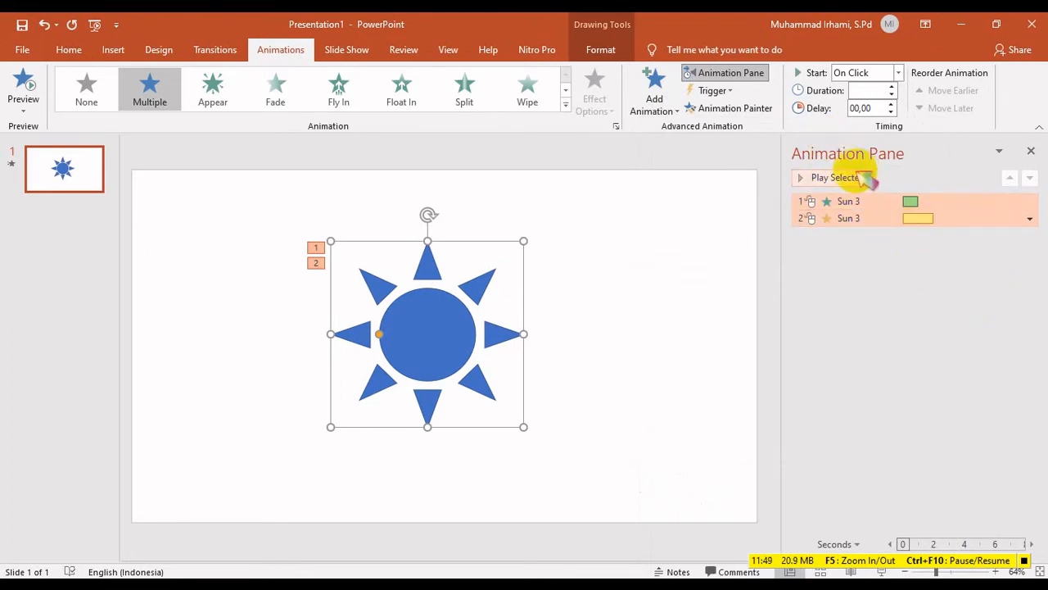
{"action": "left_click", "coordinate": [656, 119]}
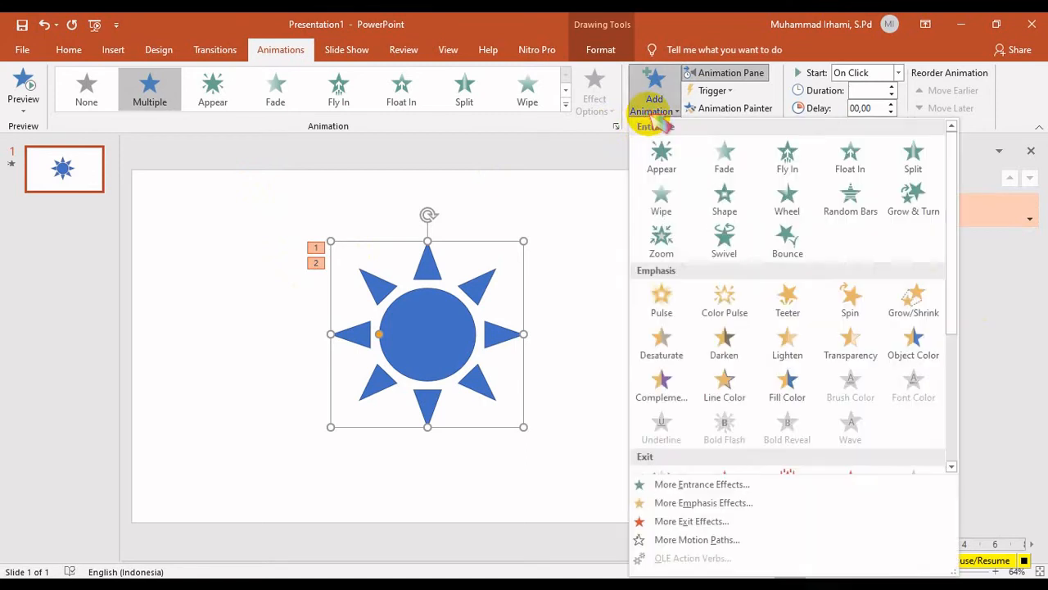
{"action": "left_click_drag", "start_coordinate": [947, 234], "coordinate": [942, 364]}
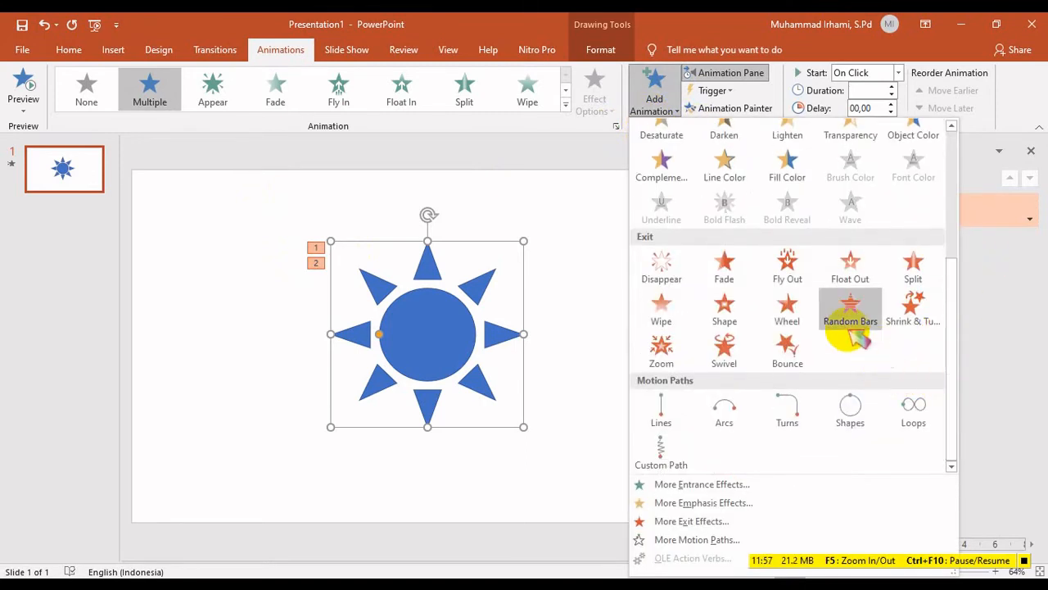
{"action": "left_click", "coordinate": [784, 263]}
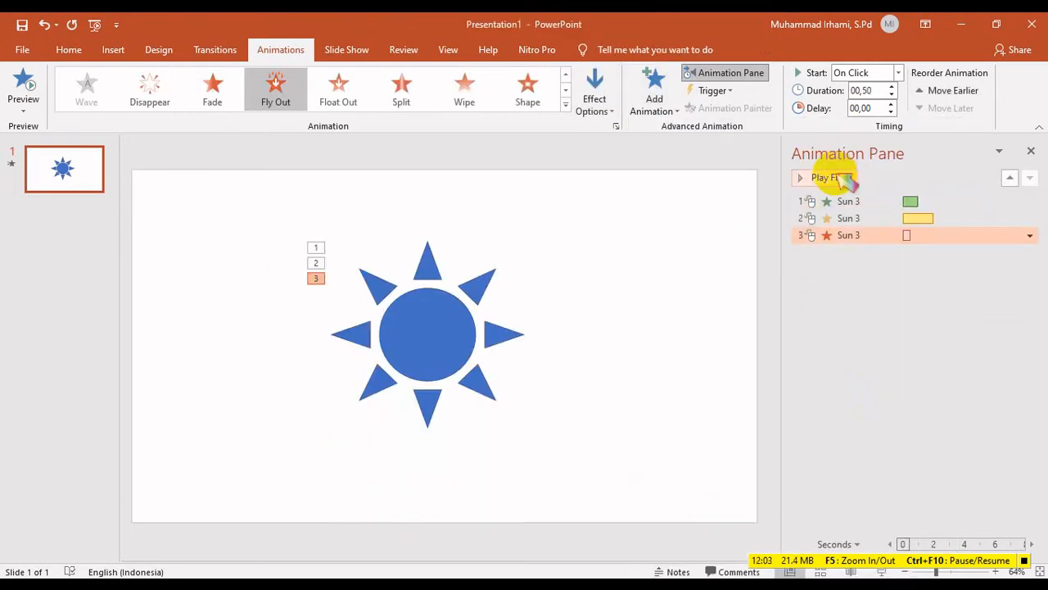
{"action": "left_click", "coordinate": [844, 178]}
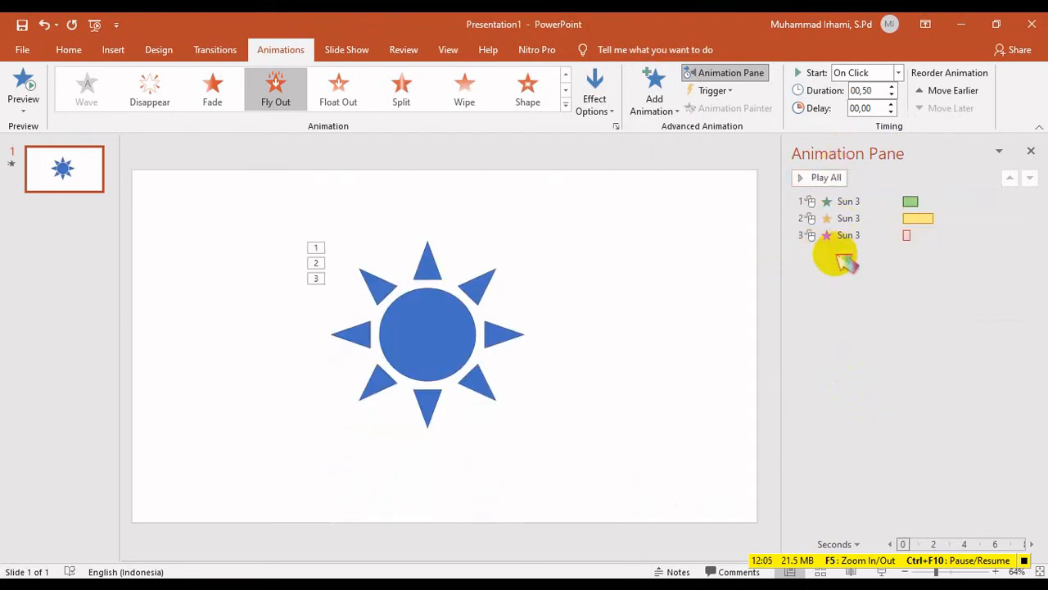
{"action": "left_click", "coordinate": [836, 177]}
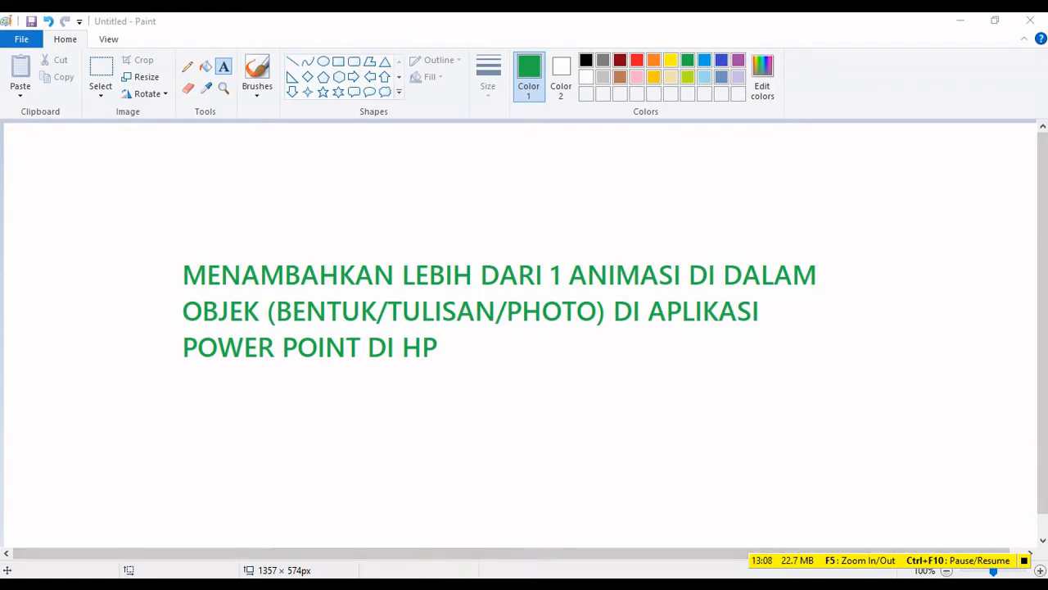
Switch to the mirrored phone screen and collapse the animation options in the presentation open there
{"action": "left_click", "coordinate": [556, 586]}
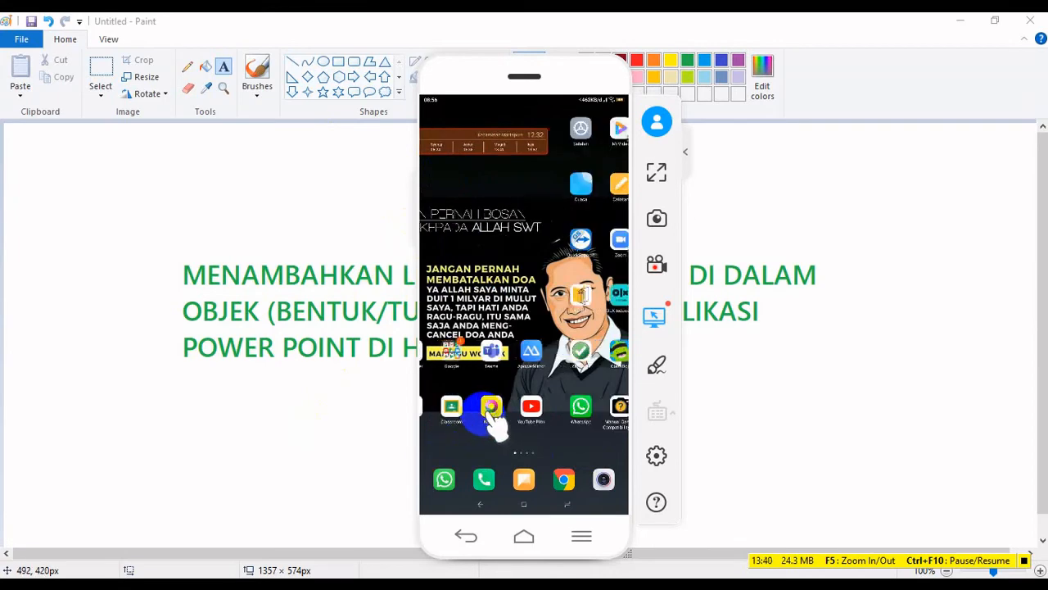
{"action": "left_click", "coordinate": [484, 412]}
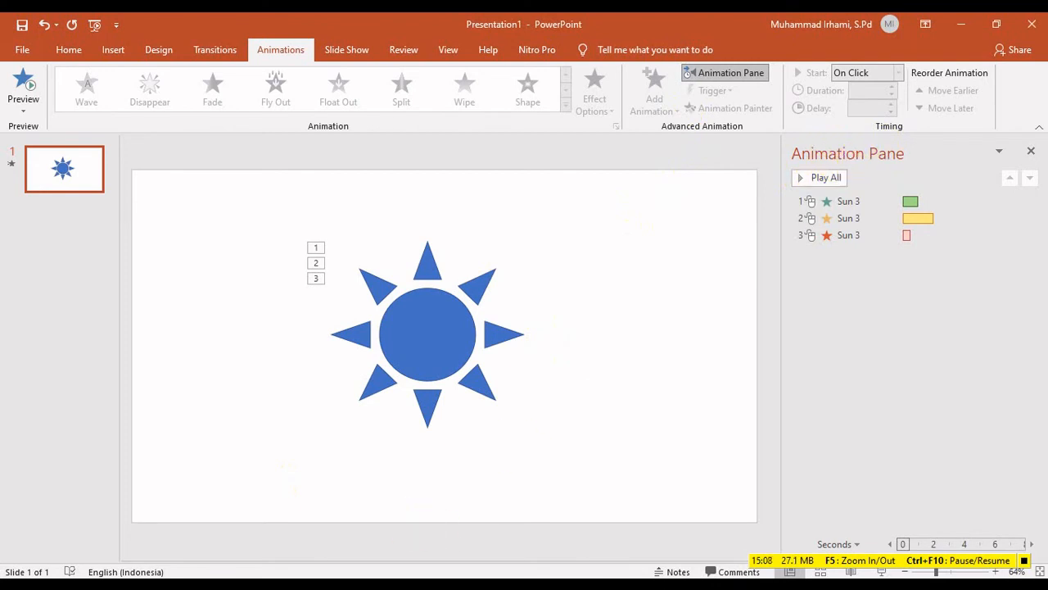
{"action": "left_click", "coordinate": [500, 583]}
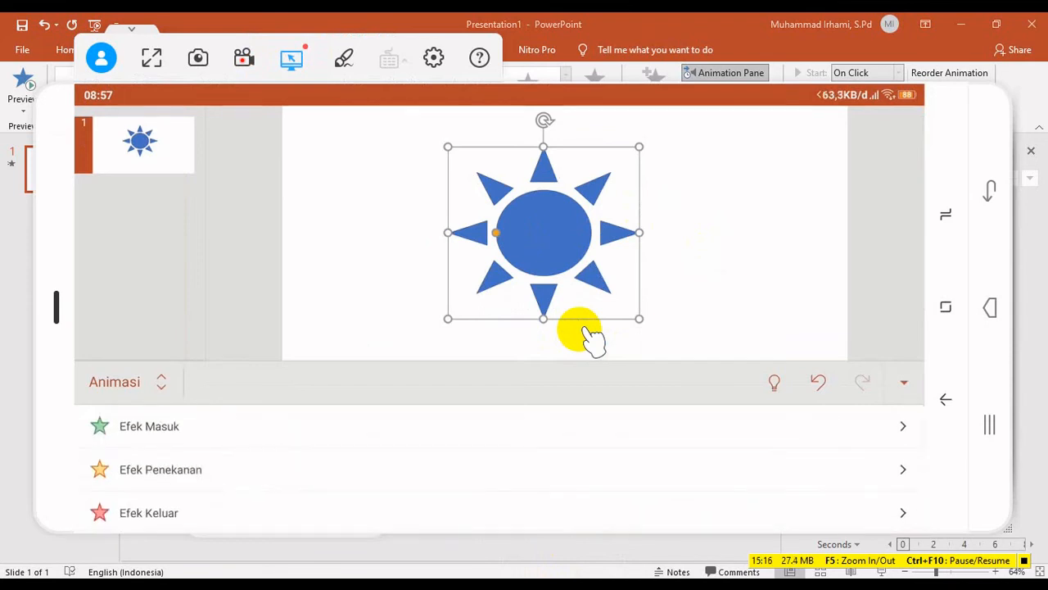
{"action": "left_click", "coordinate": [899, 391]}
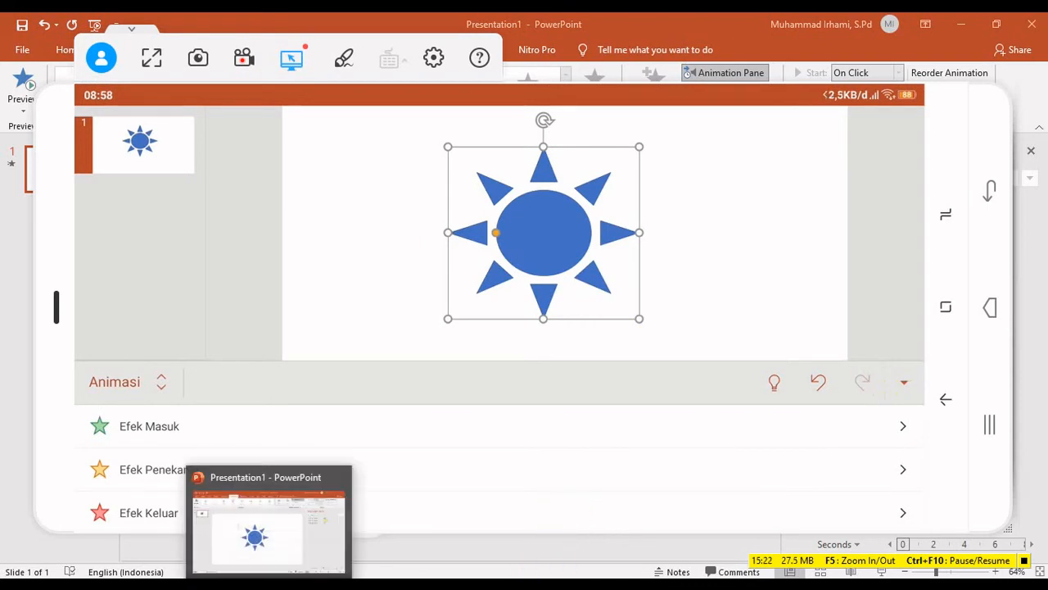
Switch to desktop PowerPoint to select the animated sun for comparison, and return to the mirrored phone
{"action": "left_click", "coordinate": [271, 584]}
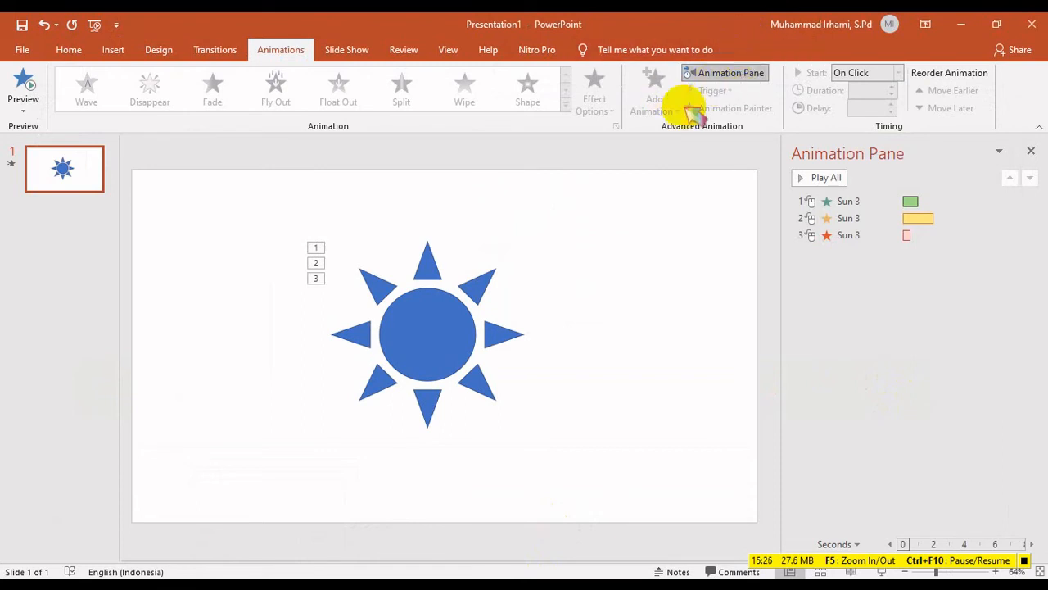
{"action": "left_click", "coordinate": [444, 339]}
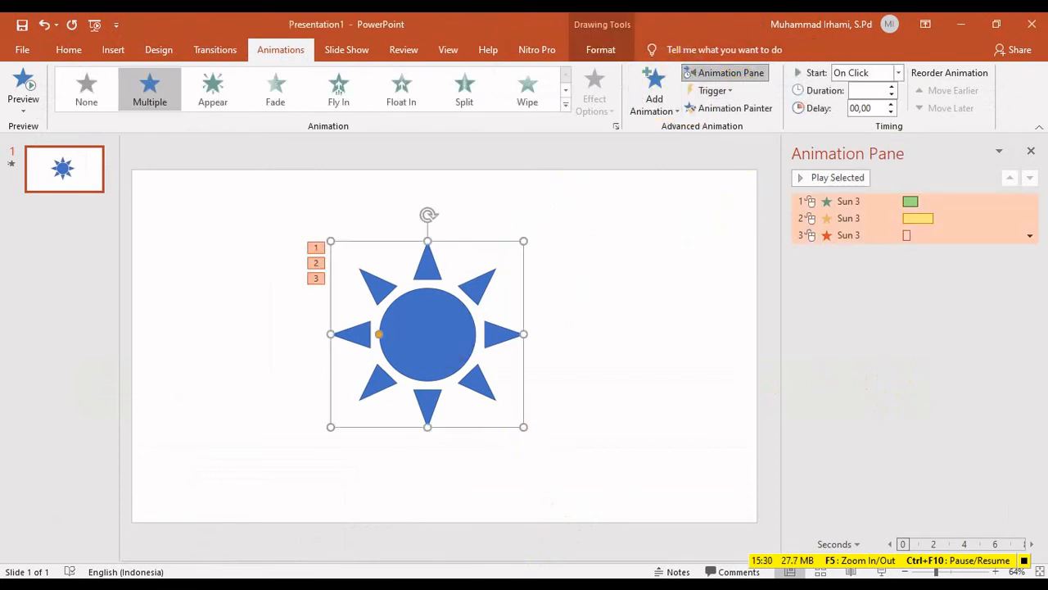
{"action": "key", "text": "alt+Tab"}
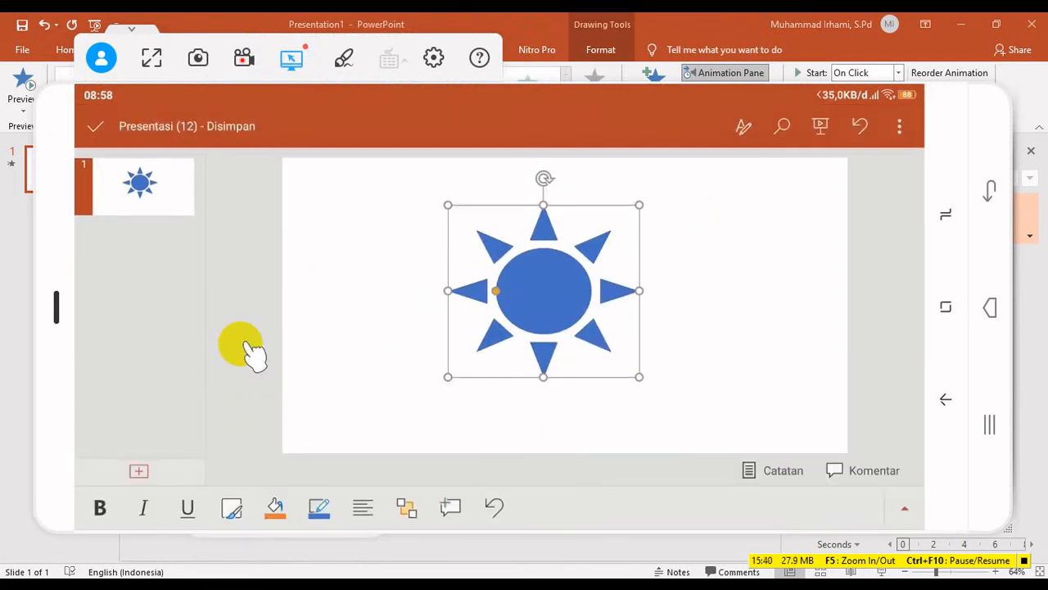
Select the sun in the phone's presentation and show the animation (Animasi) options for it
{"action": "left_click", "coordinate": [574, 299]}
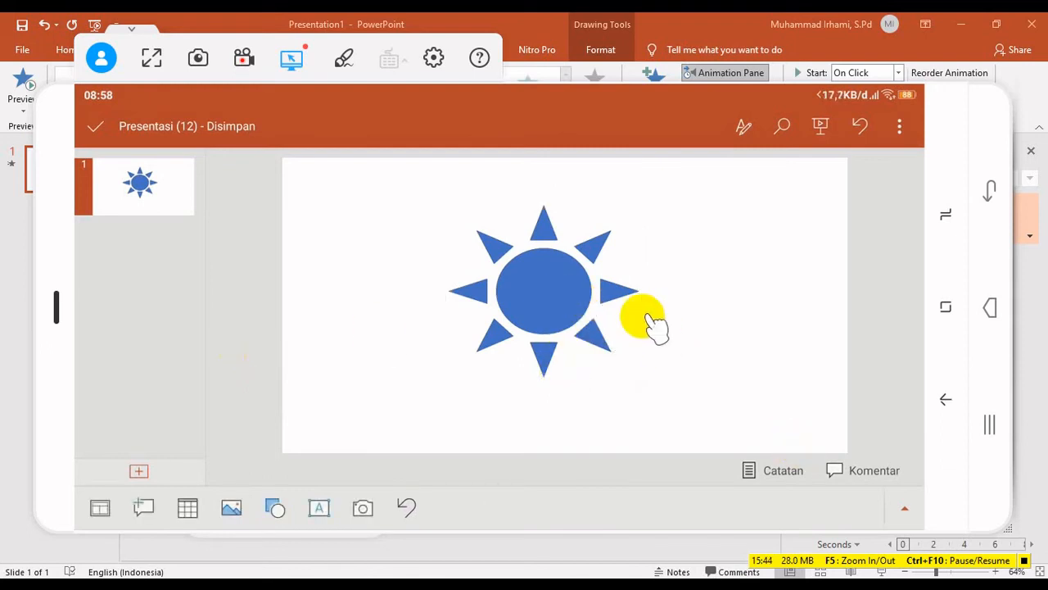
{"action": "left_click", "coordinate": [562, 246]}
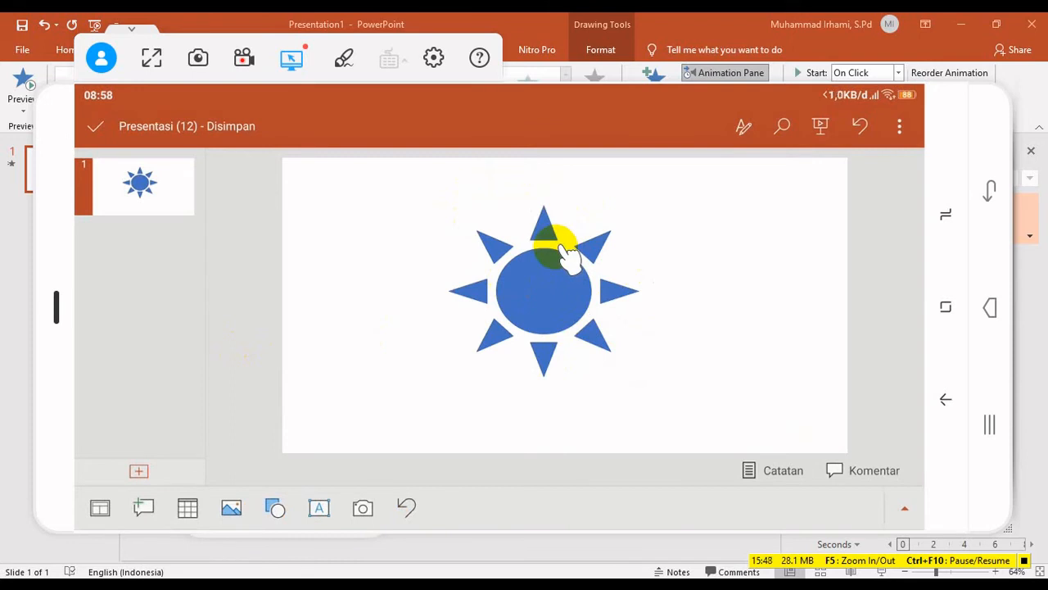
{"action": "left_click", "coordinate": [908, 507]}
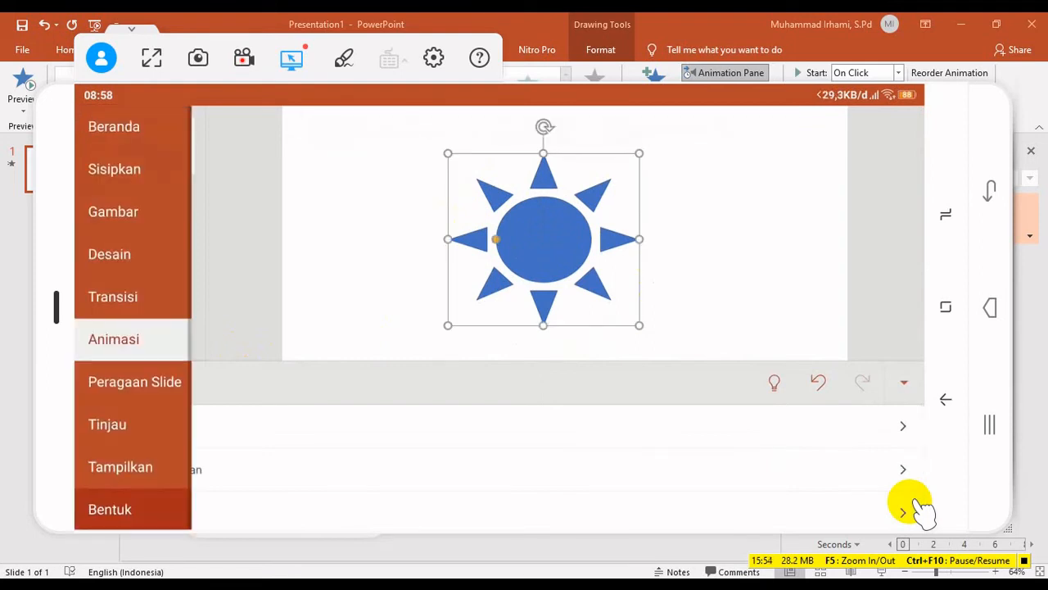
{"action": "left_click", "coordinate": [139, 352]}
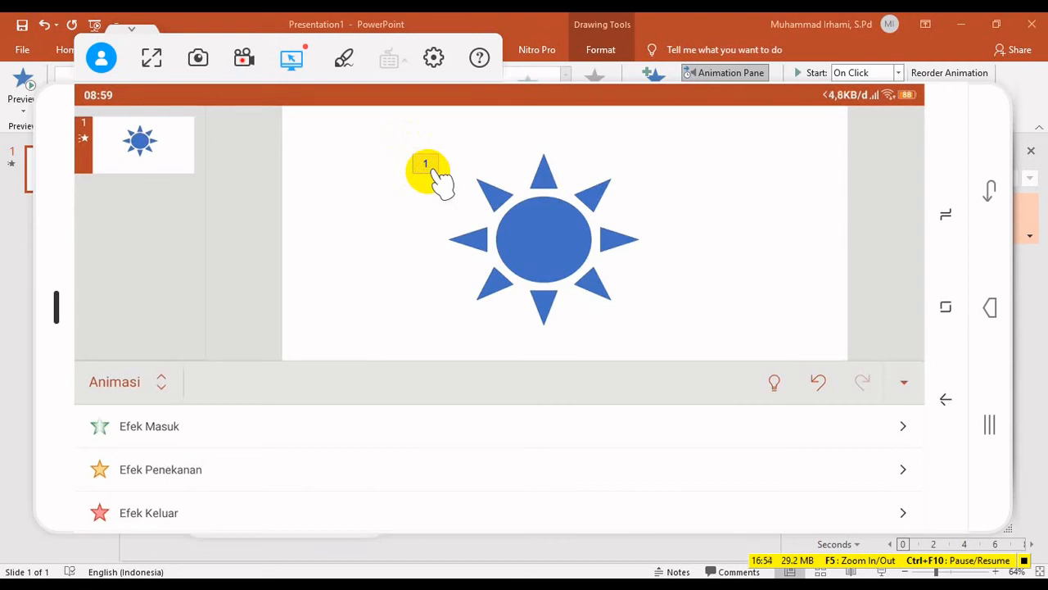
Reselect the sun on the phone's slide and look through its entrance effects (Efek Masuk)
{"action": "left_click", "coordinate": [430, 171]}
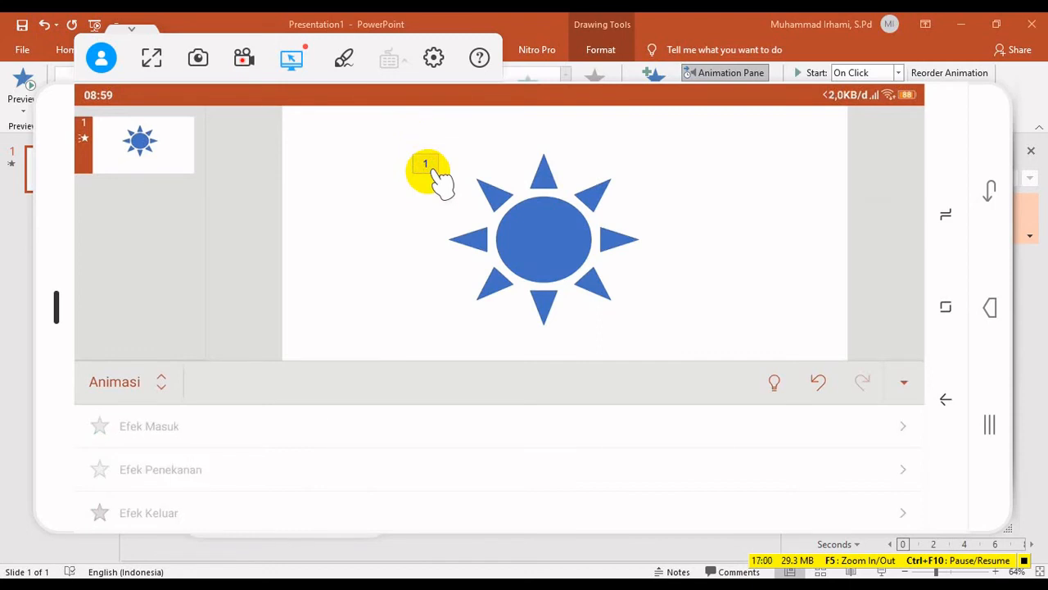
{"action": "left_click", "coordinate": [430, 172]}
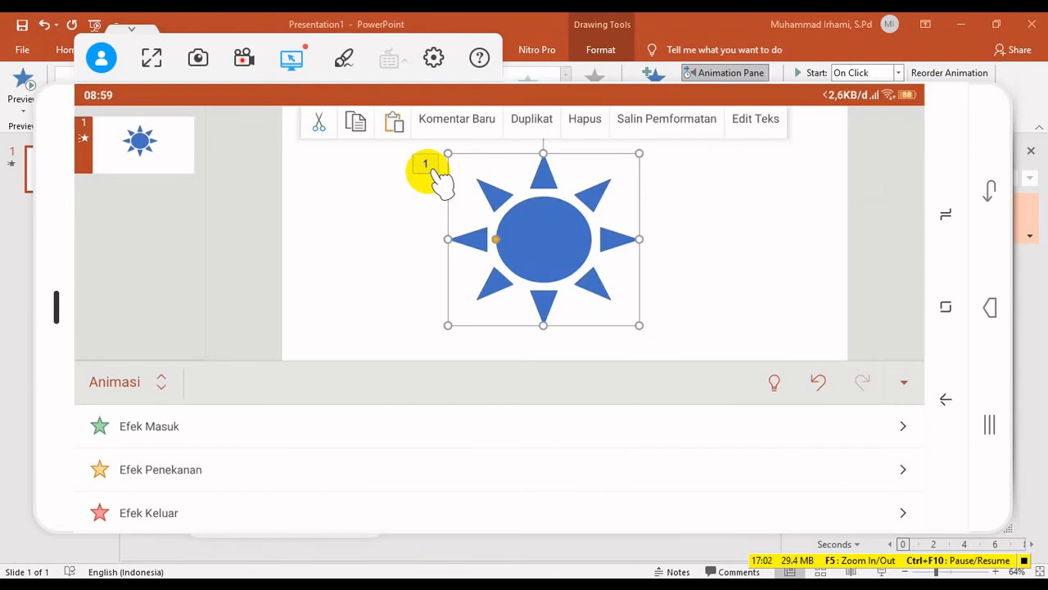
{"action": "left_click", "coordinate": [195, 419]}
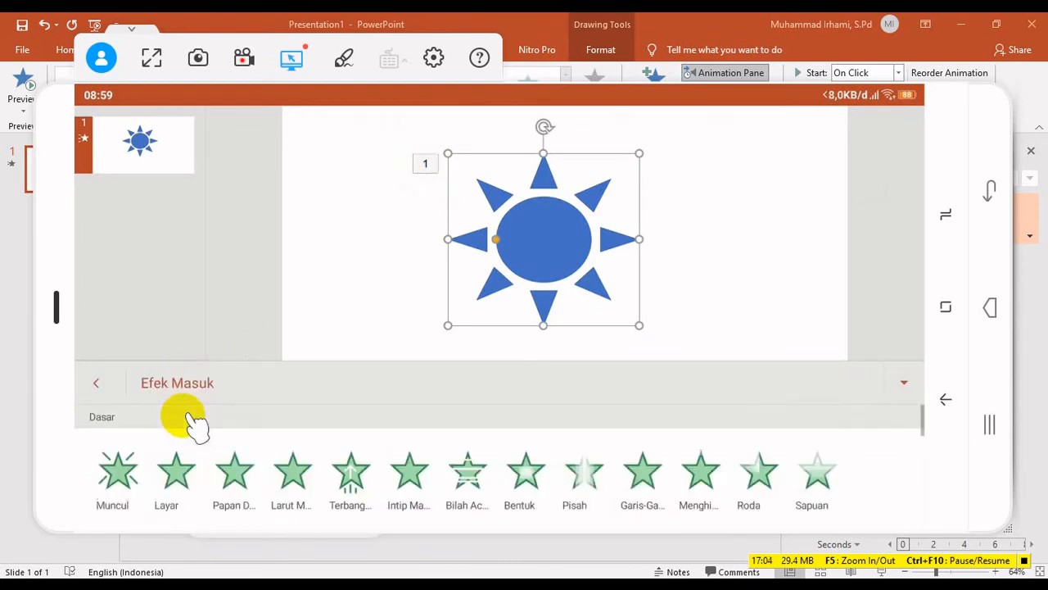
{"action": "left_click", "coordinate": [234, 479]}
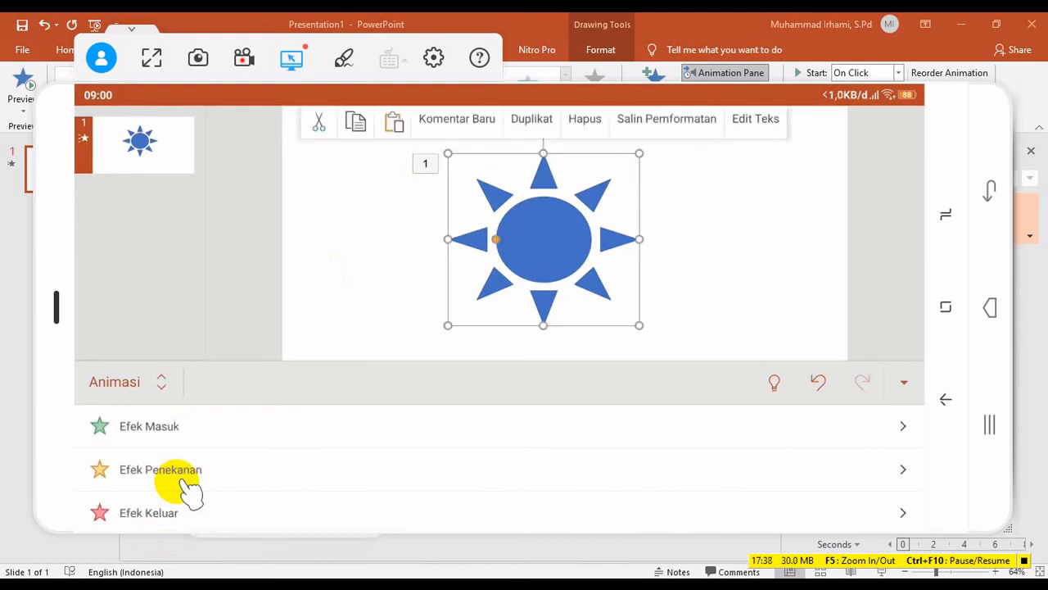
Add the Putar emphasis effect (Efek Penekanan) to the sun as its second animation
{"action": "left_click", "coordinate": [352, 390]}
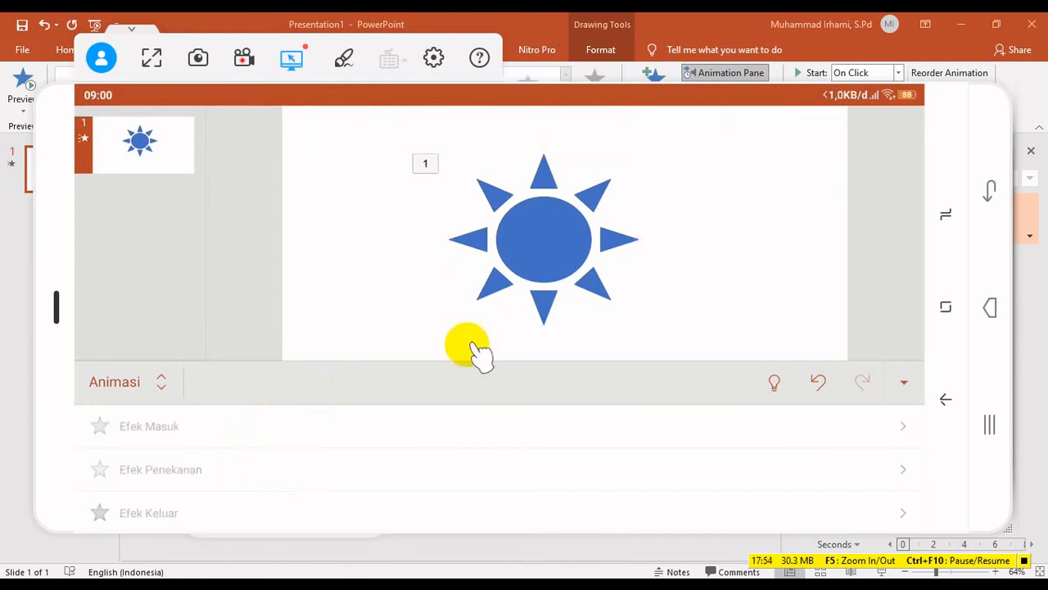
{"action": "left_click", "coordinate": [588, 282]}
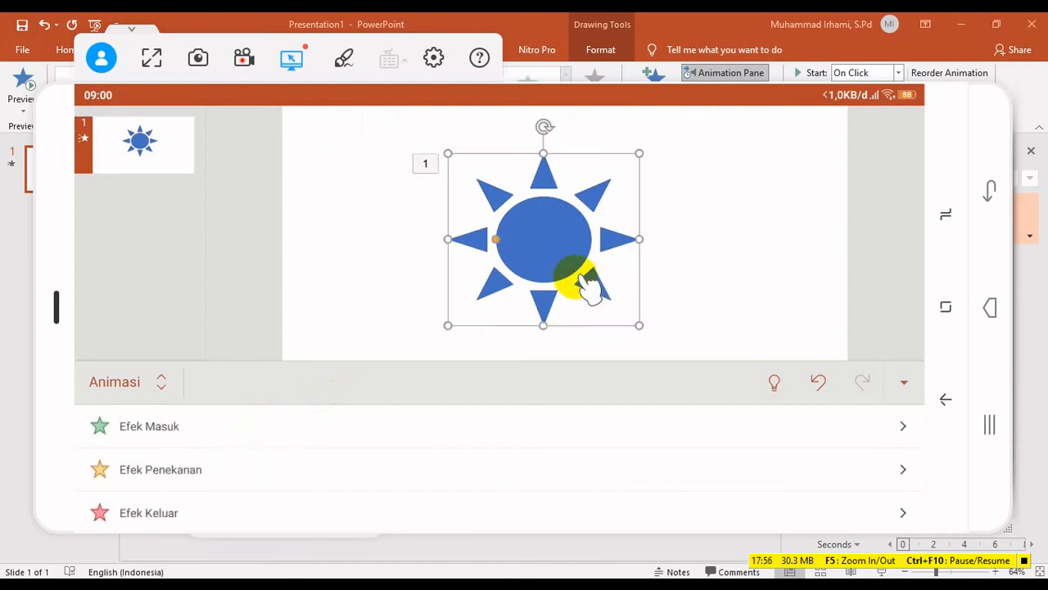
{"action": "left_click", "coordinate": [230, 467]}
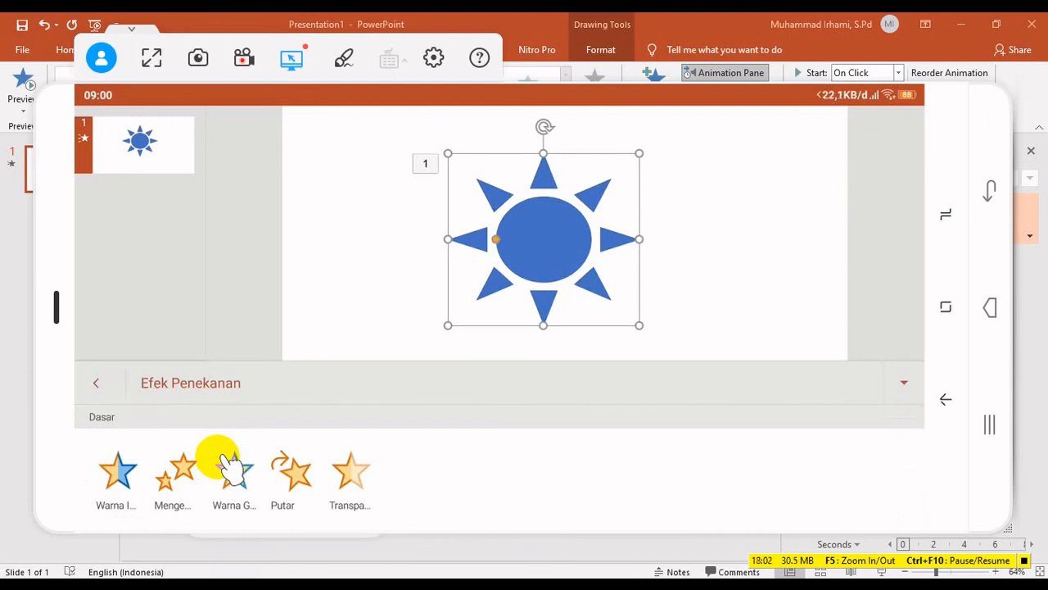
{"action": "left_click", "coordinate": [232, 469]}
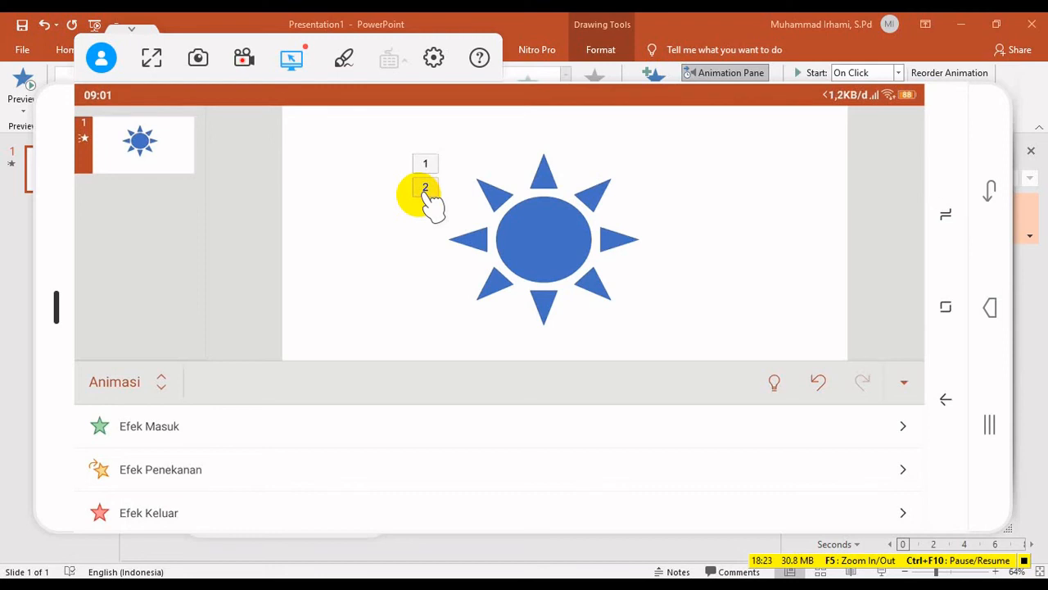
Select the sun again and add an exit effect (Efek Keluar) as its third animation
{"action": "left_click", "coordinate": [426, 190]}
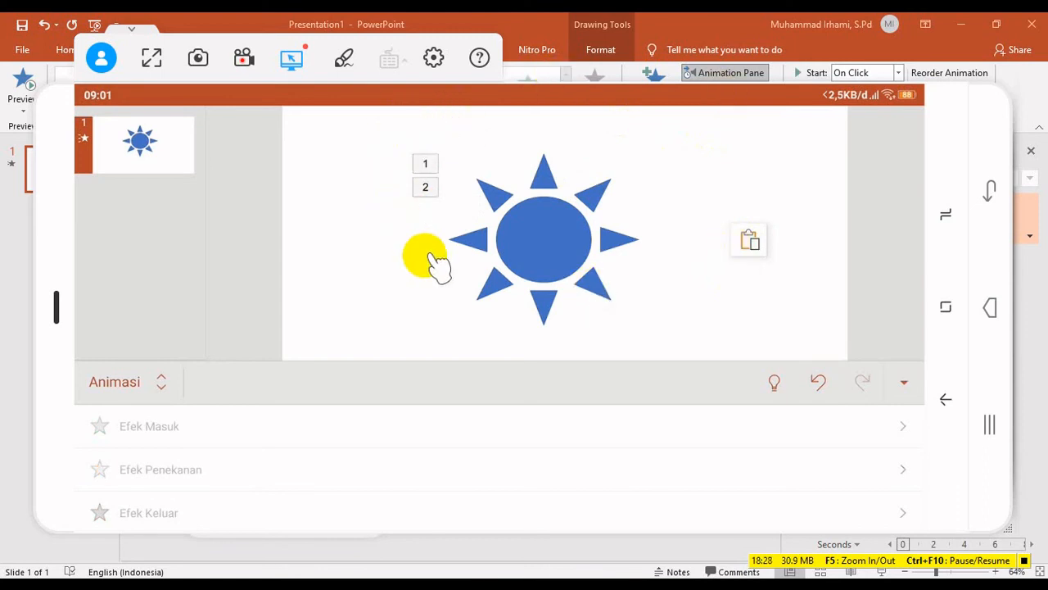
{"action": "left_click", "coordinate": [538, 196]}
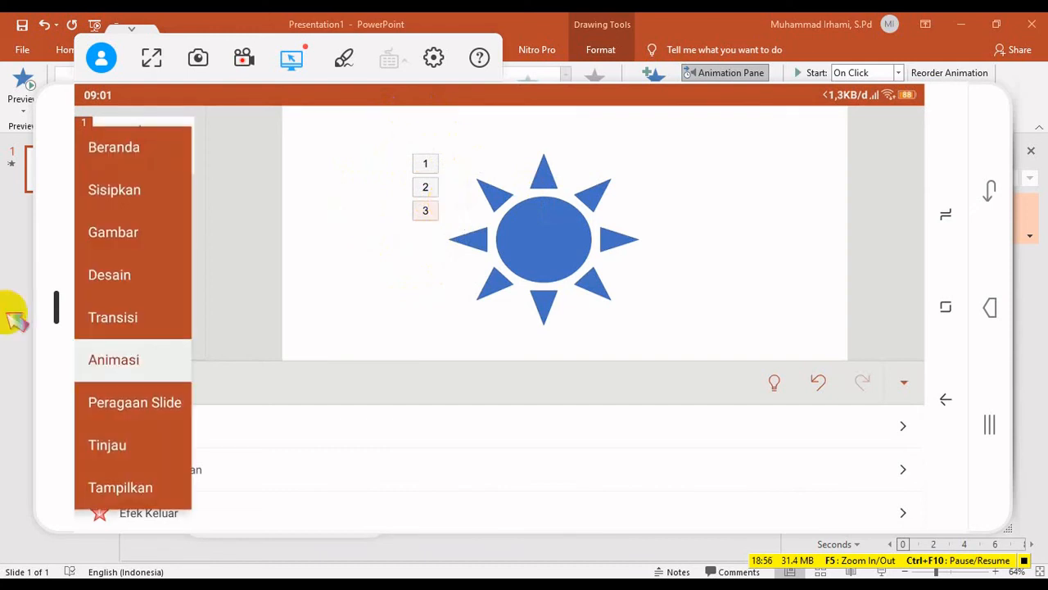
Run the phone's slide show (Peragaan Slide) and advance through all the sun's animations until the show ends
{"action": "left_click", "coordinate": [152, 403]}
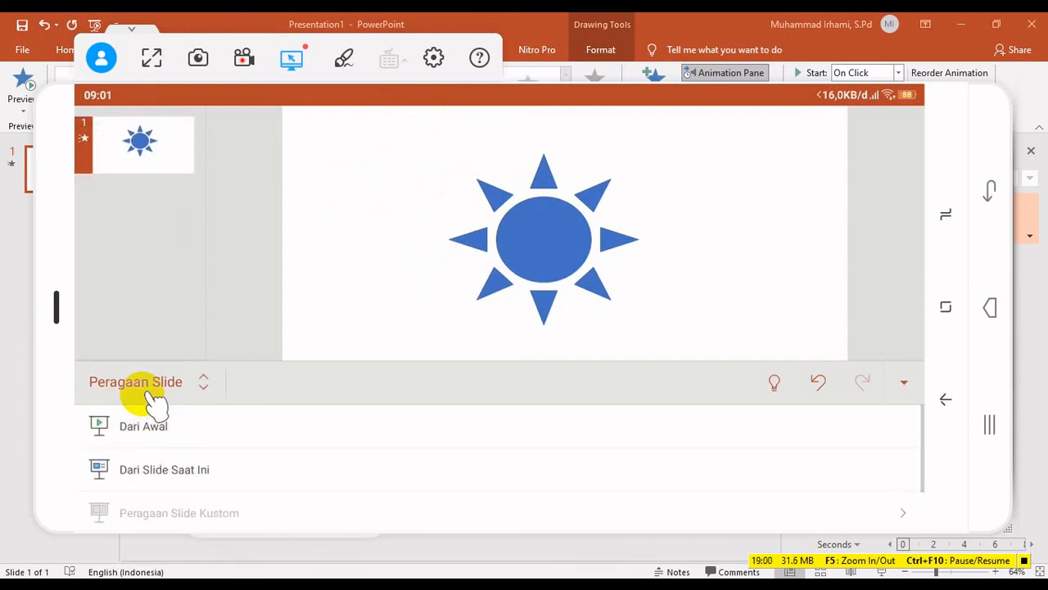
{"action": "left_click", "coordinate": [175, 443]}
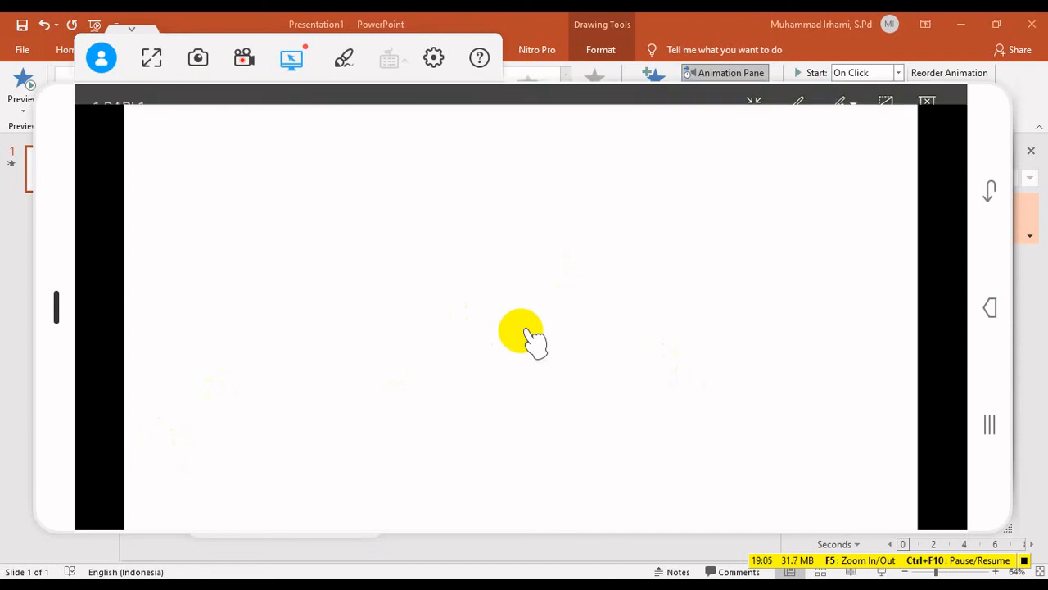
{"action": "left_click", "coordinate": [525, 329]}
{"action": "left_click", "coordinate": [525, 329]}
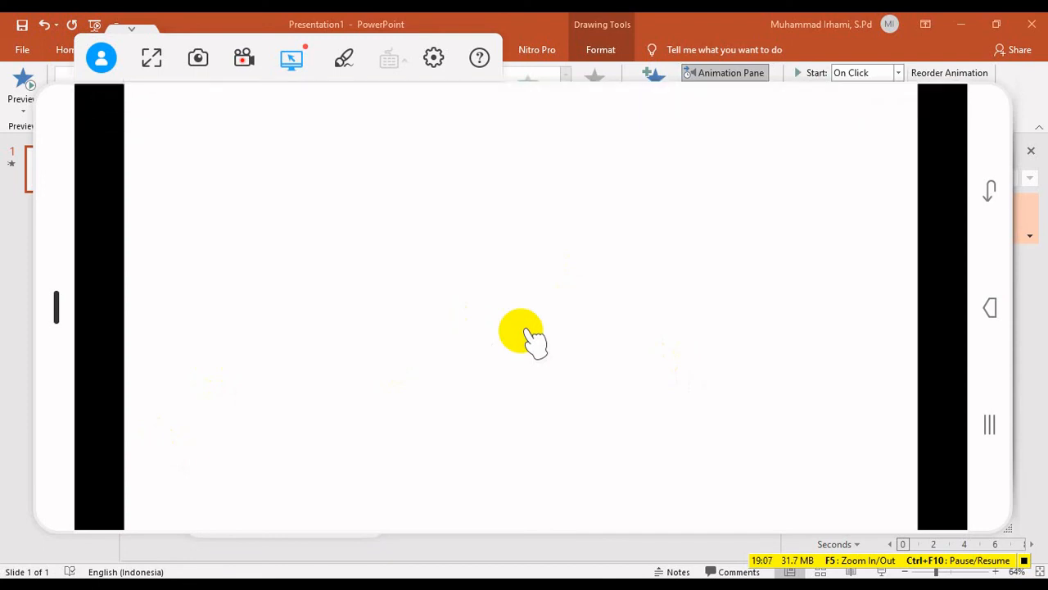
{"action": "left_click", "coordinate": [525, 329]}
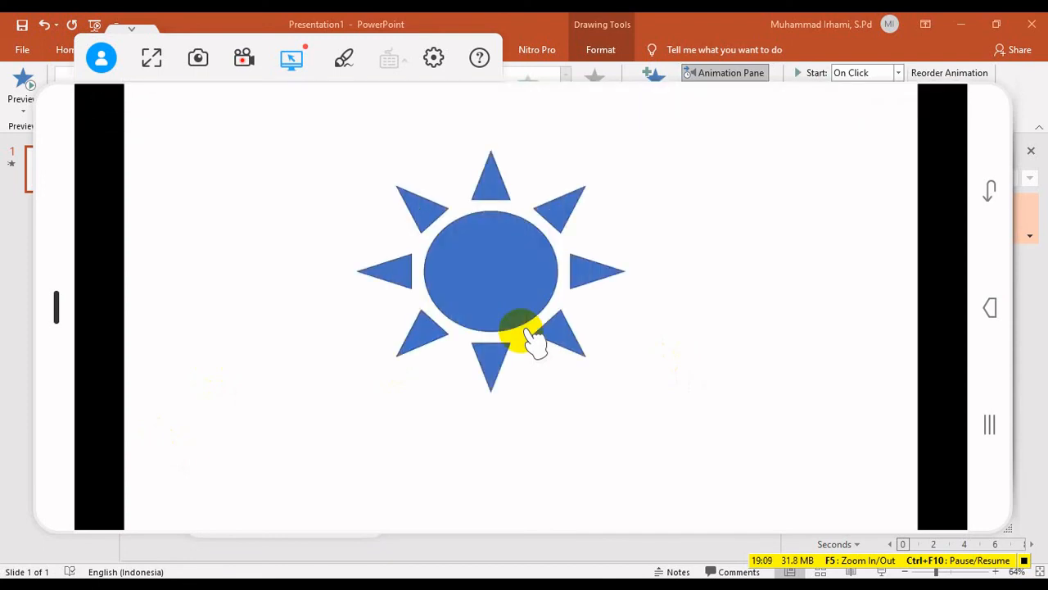
{"action": "left_click", "coordinate": [525, 329]}
{"action": "left_click", "coordinate": [525, 329]}
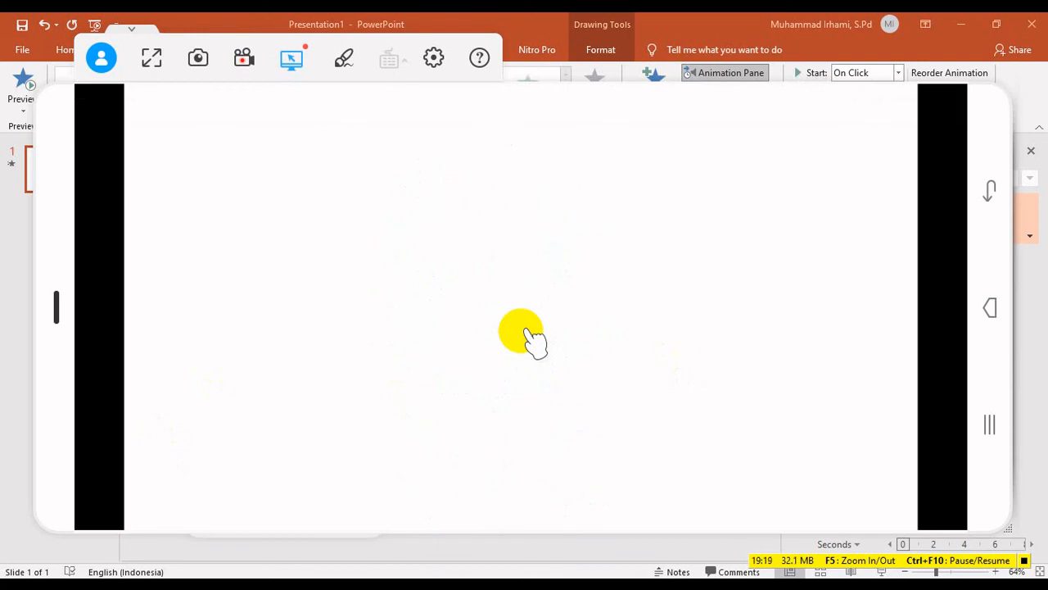
{"action": "left_click", "coordinate": [525, 330]}
{"action": "left_click", "coordinate": [525, 329]}
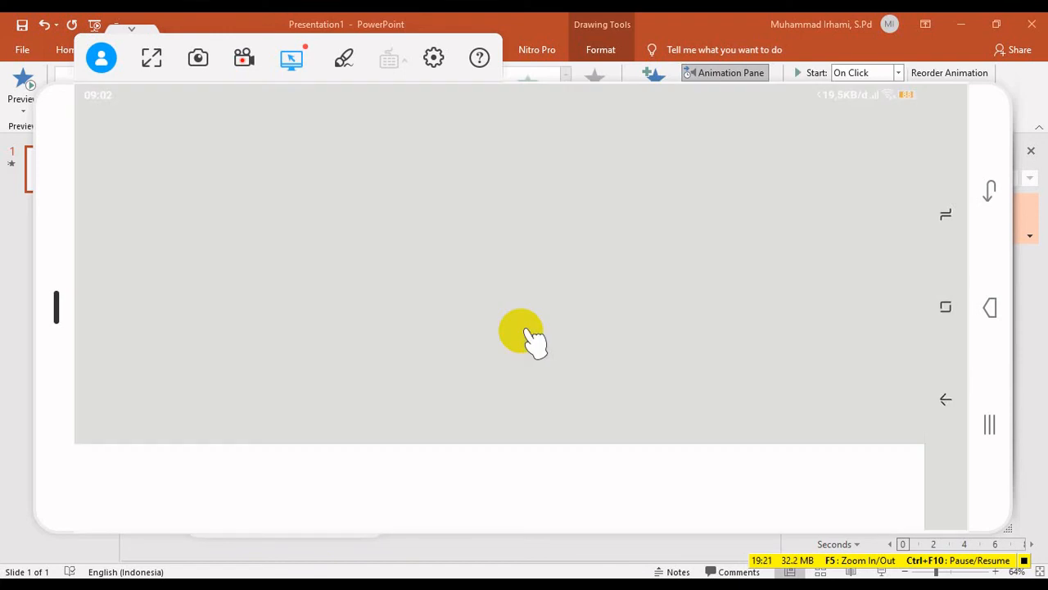
Select the sun in the phone's editor and bring up its animation (Animasi) options with the numbered animation markers
{"action": "left_click", "coordinate": [525, 330]}
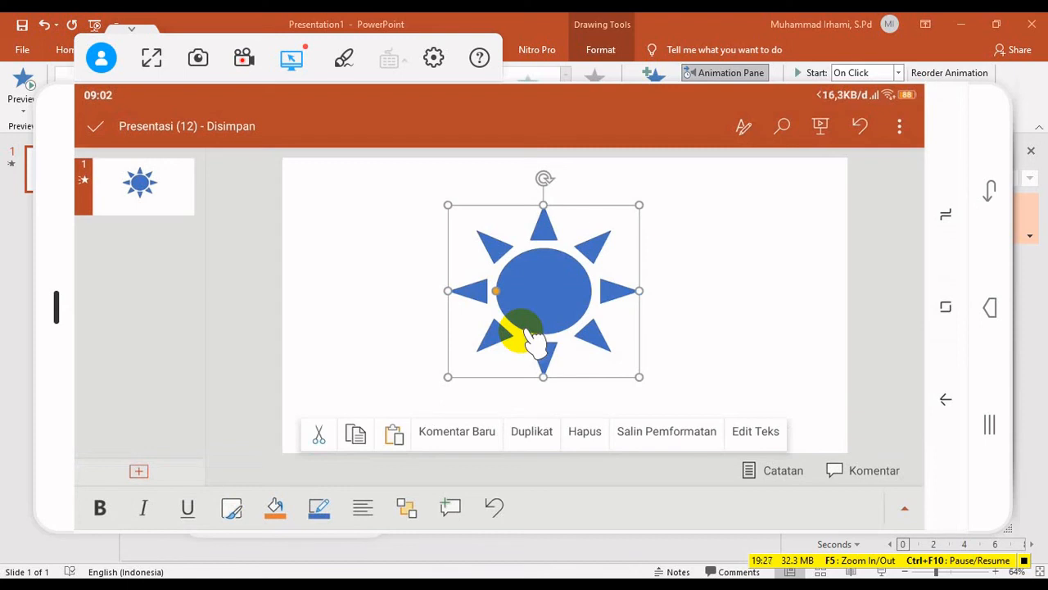
{"action": "left_click", "coordinate": [533, 336]}
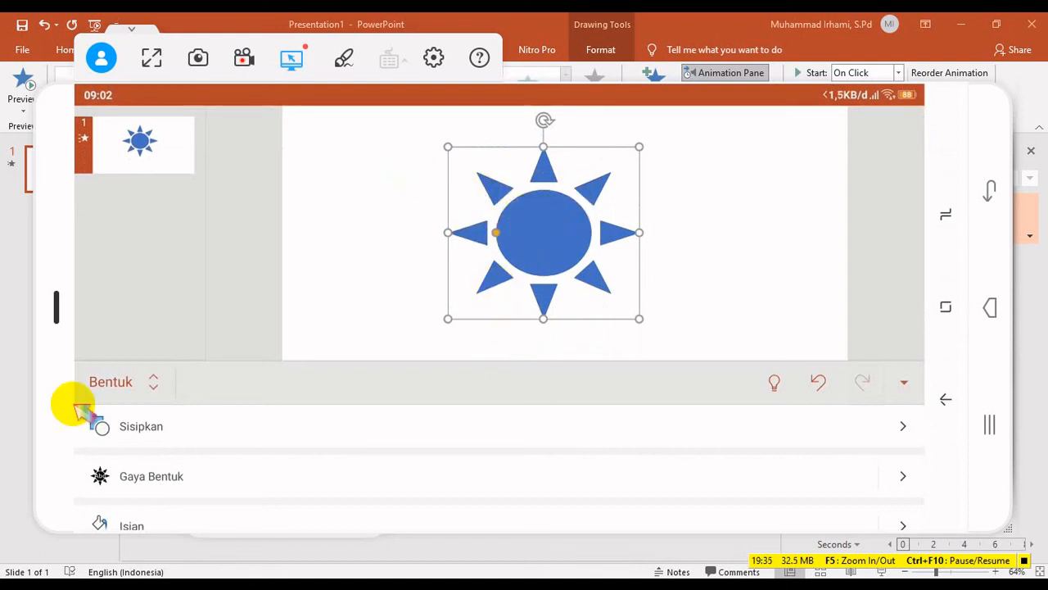
{"action": "left_click", "coordinate": [123, 399]}
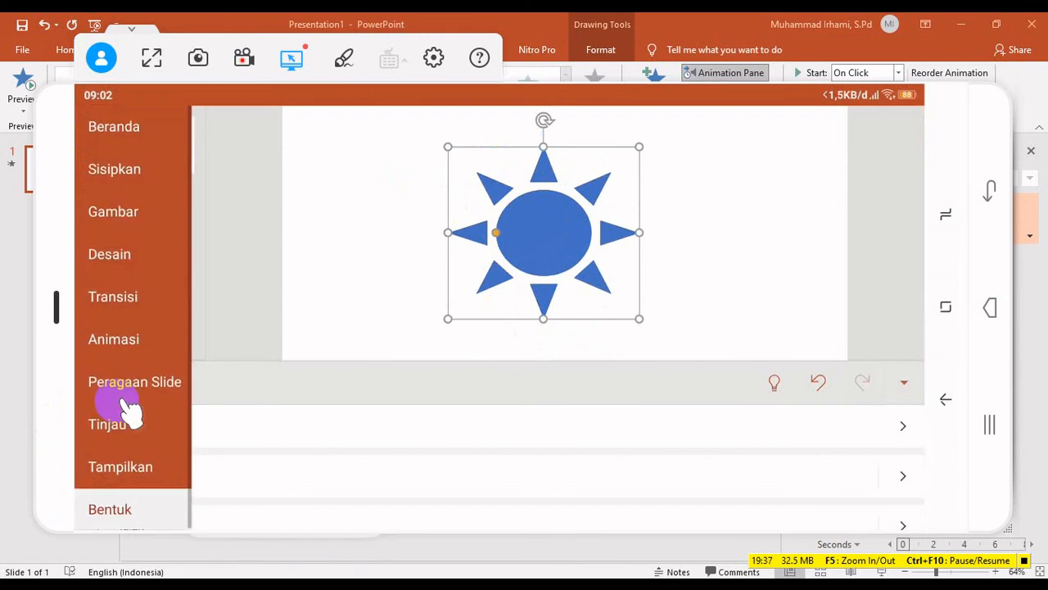
{"action": "left_click", "coordinate": [118, 400]}
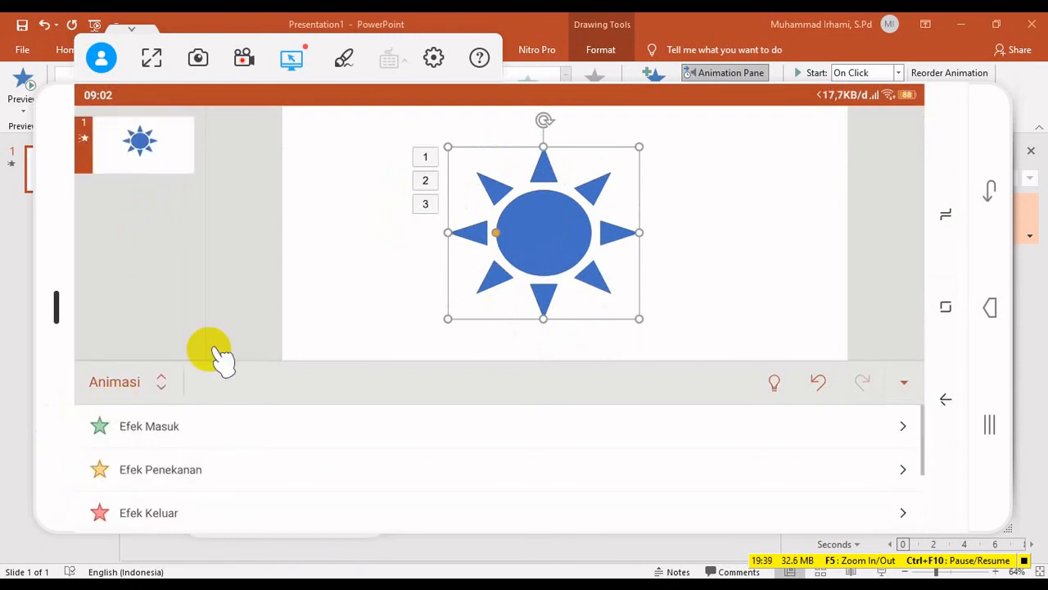
{"action": "left_click", "coordinate": [148, 392]}
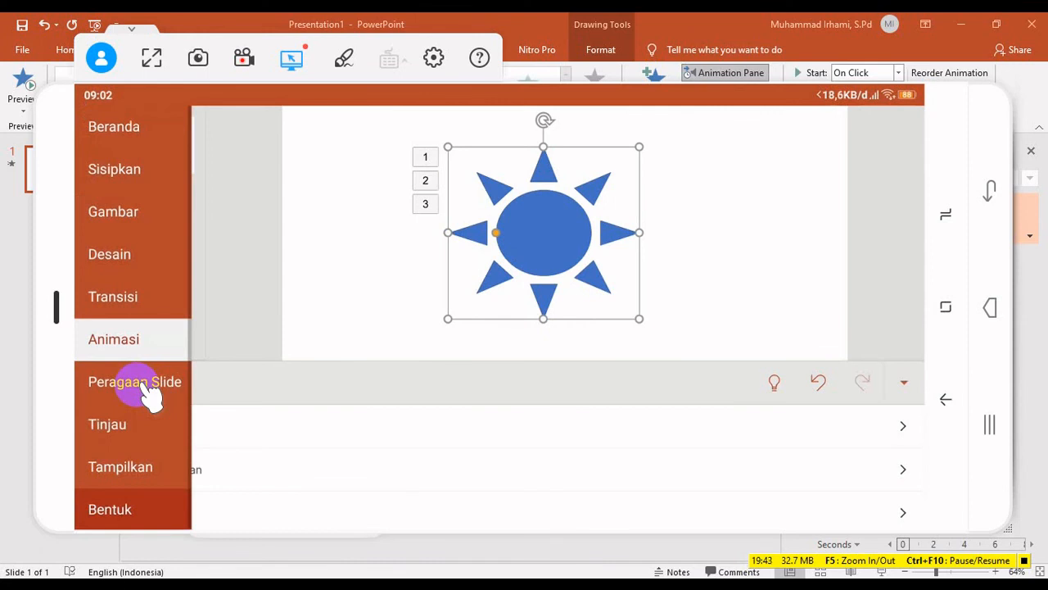
{"action": "left_click", "coordinate": [147, 391]}
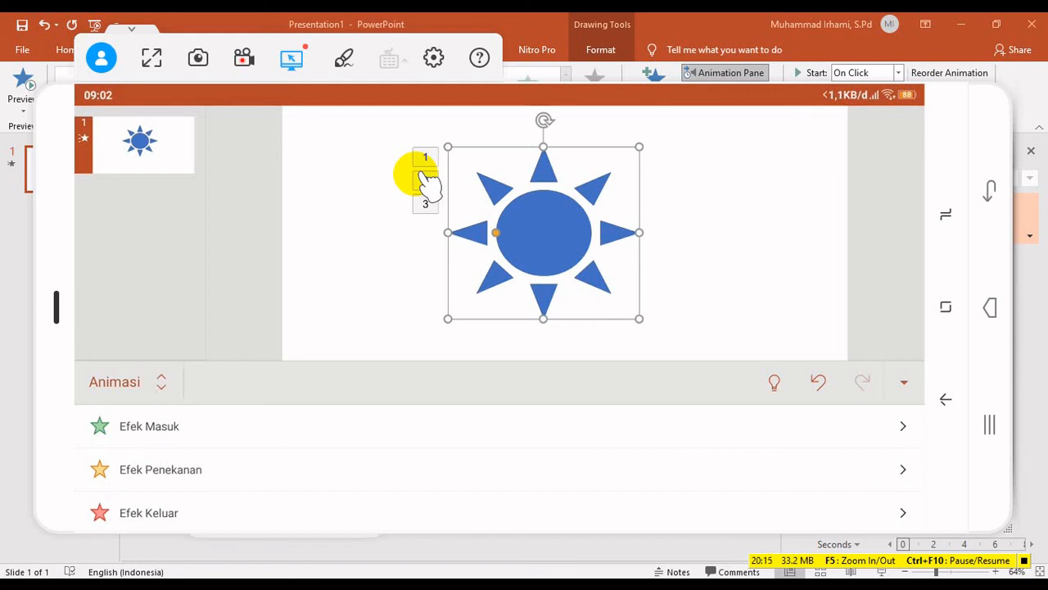
Switch to desktop PowerPoint to compare the selected sun's multiple animations, and return to the mirrored phone
{"action": "left_click", "coordinate": [726, 23]}
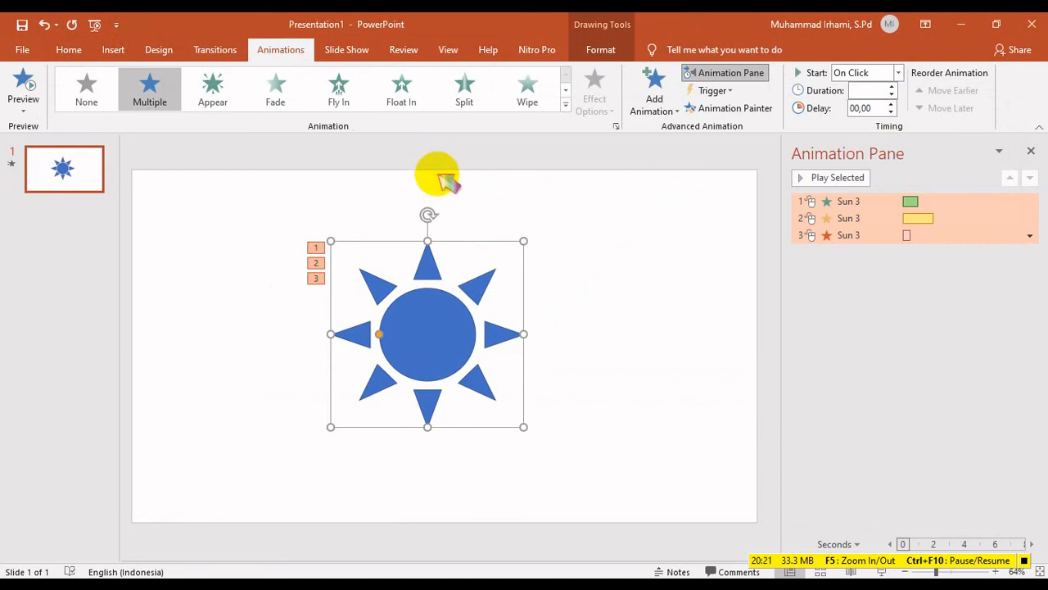
{"action": "left_click", "coordinate": [452, 320]}
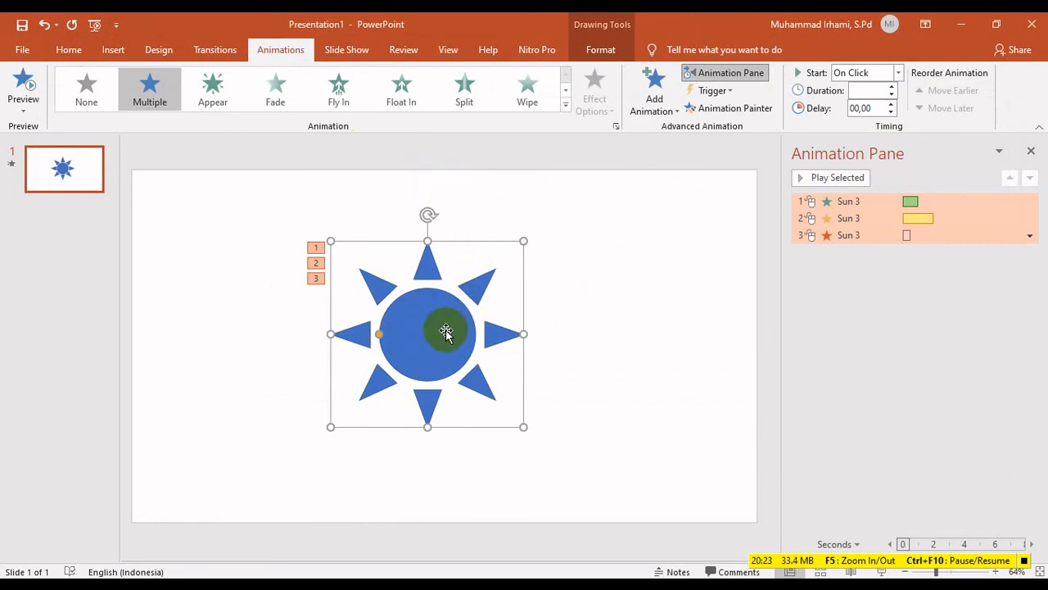
{"action": "left_click", "coordinate": [439, 311]}
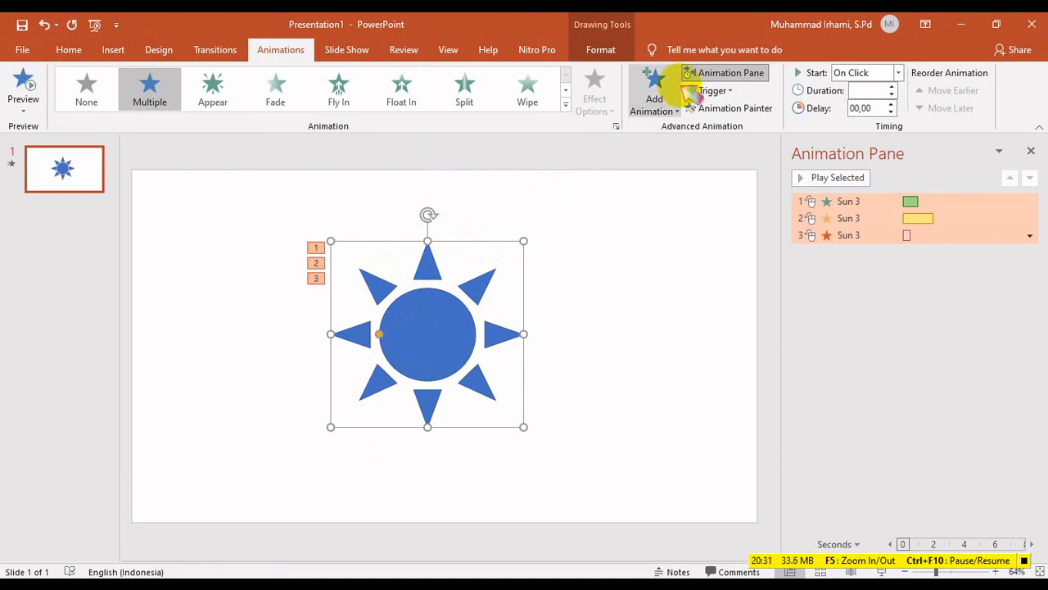
{"action": "left_click", "coordinate": [483, 319]}
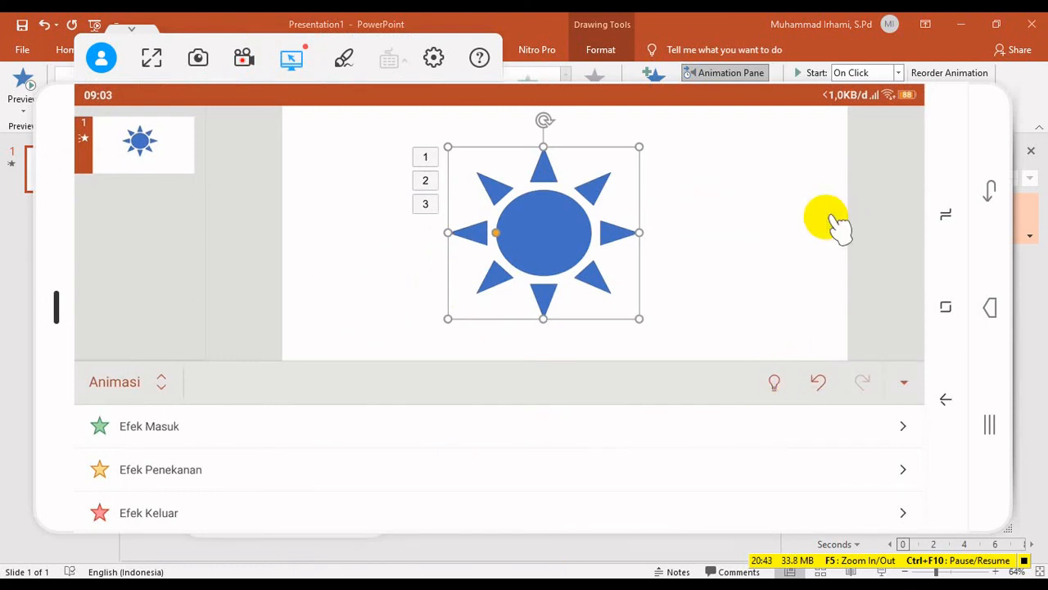
Review the sun's animation options on the phone once more and switch back to desktop PowerPoint
{"action": "left_click", "coordinate": [832, 219]}
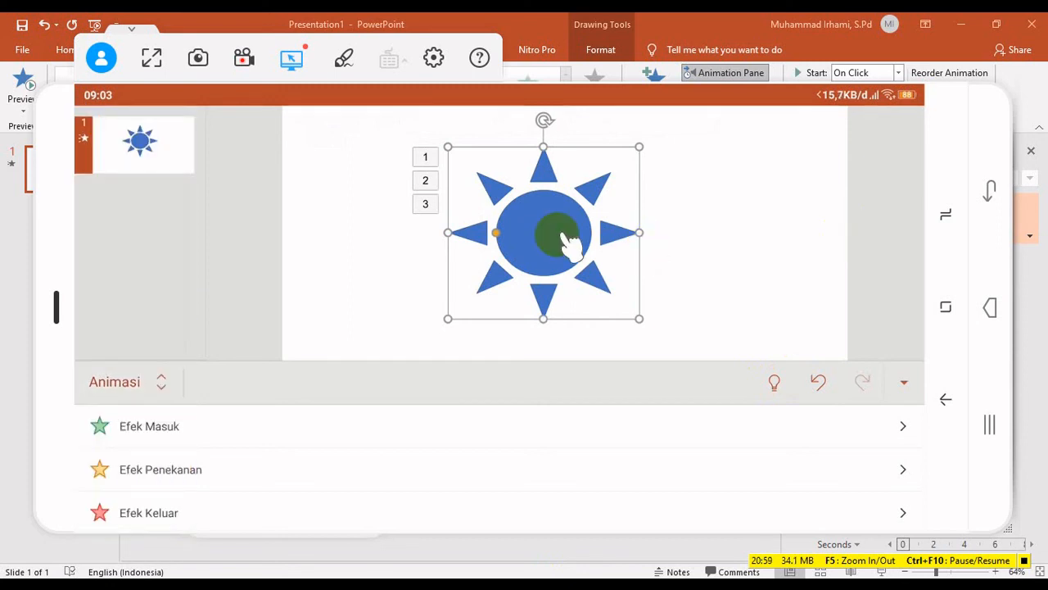
{"action": "left_click", "coordinate": [733, 225]}
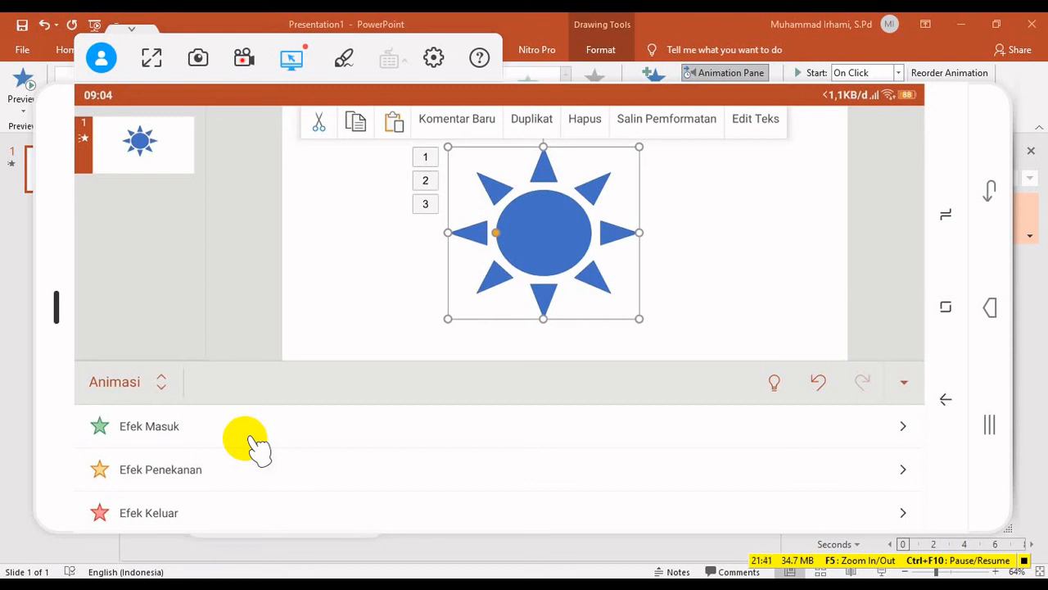
{"action": "left_click", "coordinate": [733, 25]}
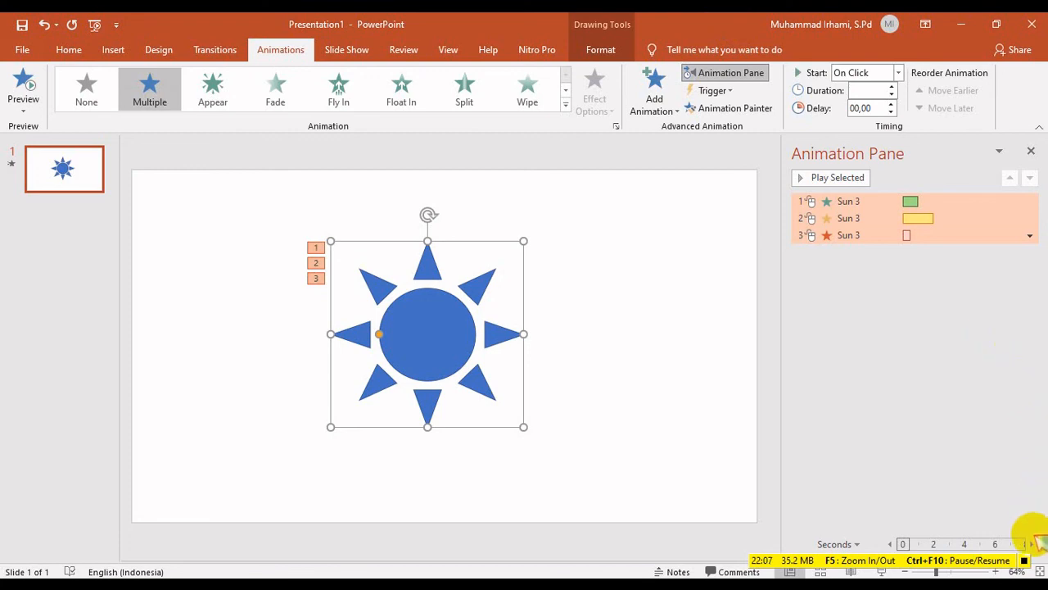
{"action": "left_click", "coordinate": [1024, 564]}
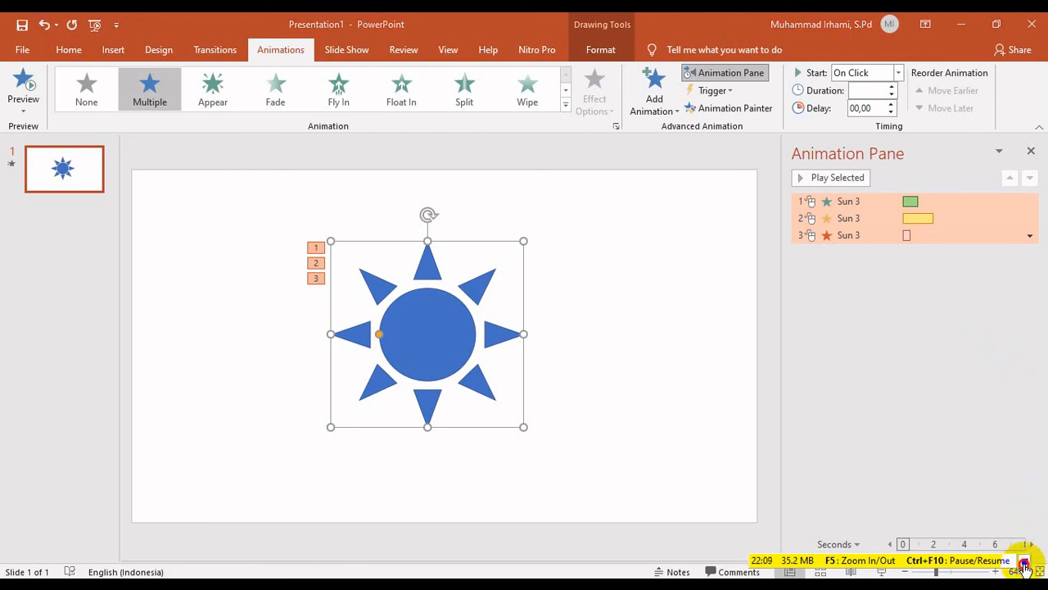